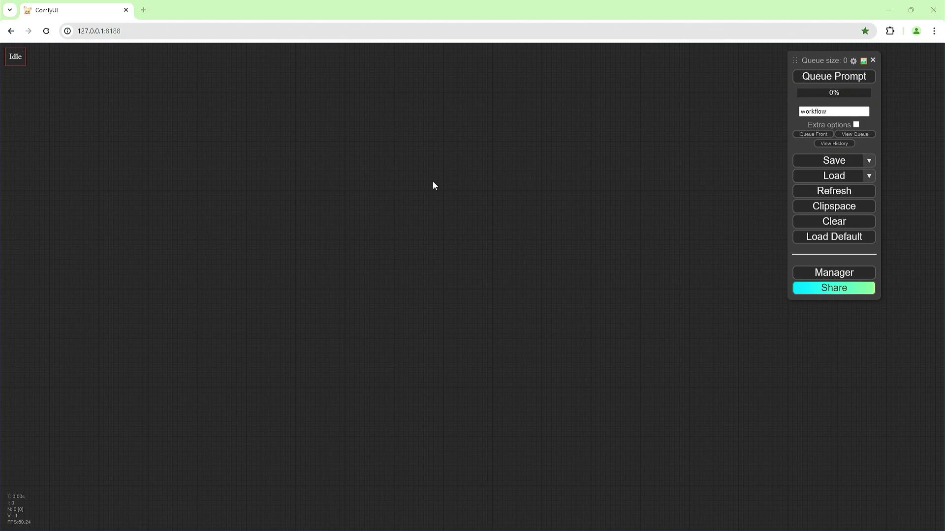
# Add a Load Image List From Dir (Inspire) node and select the output\PoseToVideo2 folder path in File Explorer.
pyautogui.doubleClick(293, 203)
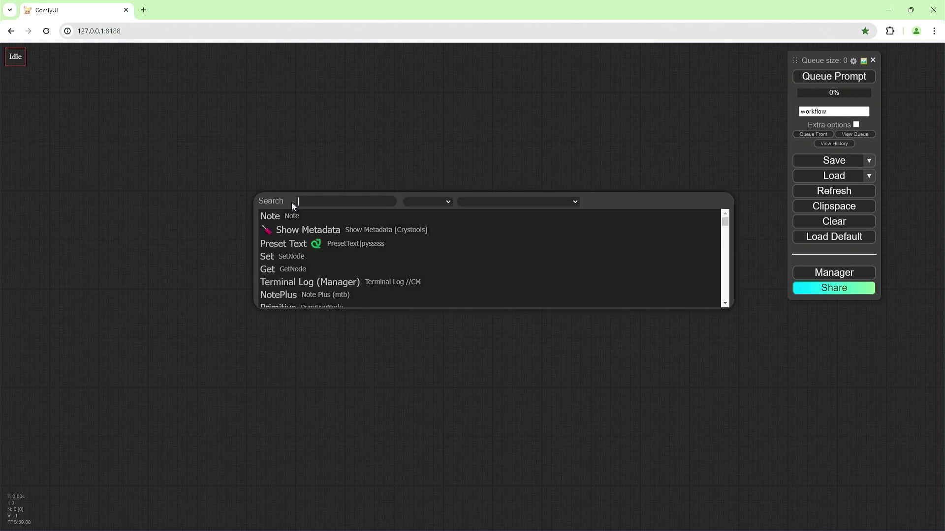
pyautogui.write('load image list')
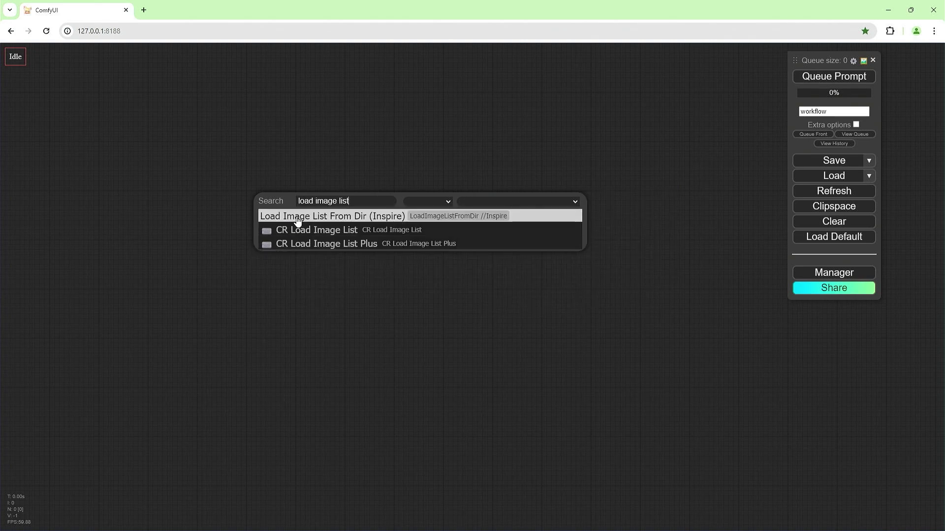
pyautogui.click(397, 221)
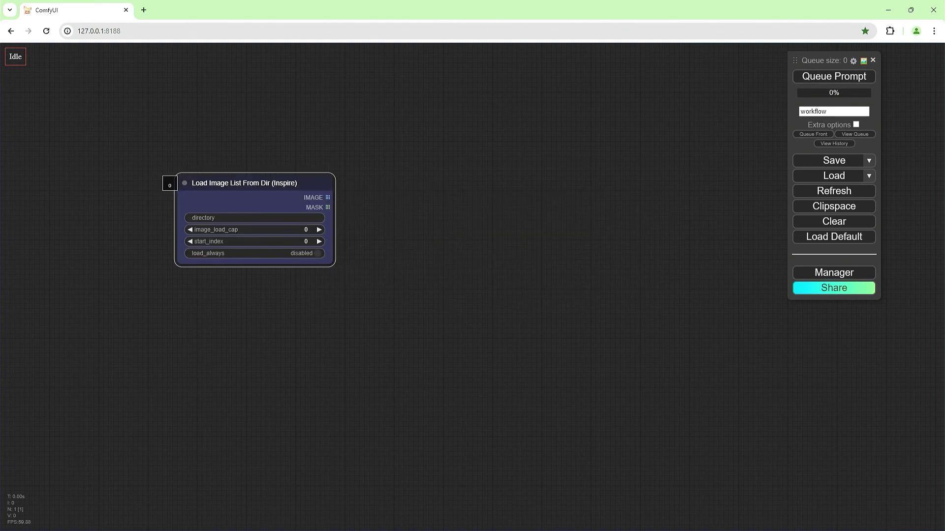
pyautogui.hotkey('alt', 'Tab')
pyautogui.doubleClick(623, 165)
pyautogui.doubleClick(319, 80)
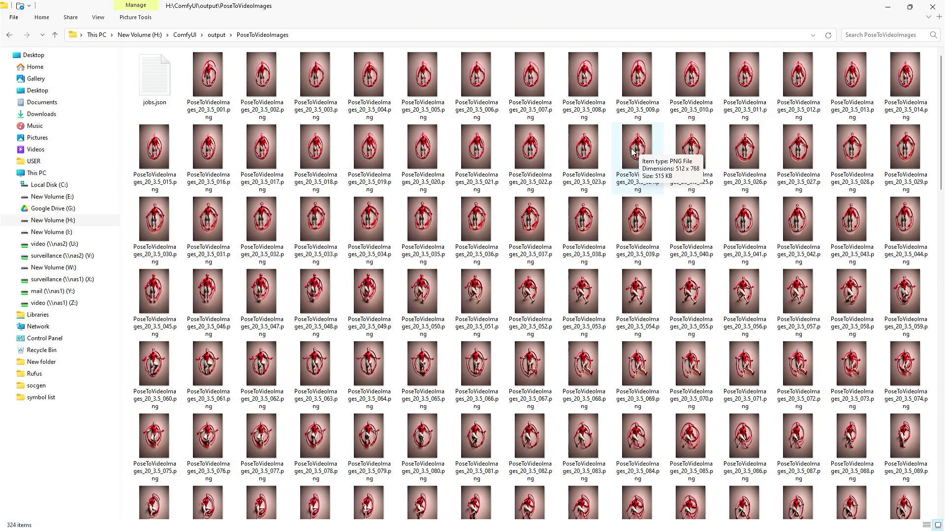
pyautogui.click(217, 34)
pyautogui.doubleClick(156, 78)
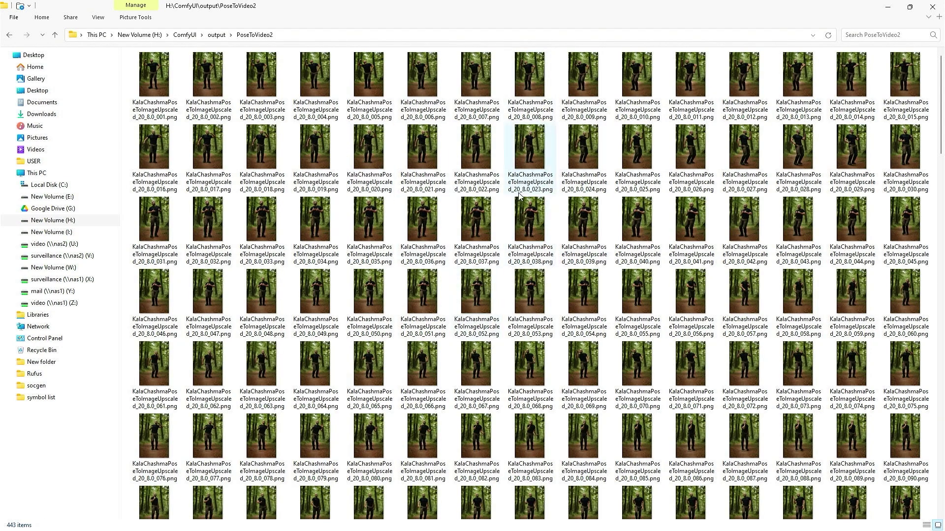
pyautogui.click(302, 34)
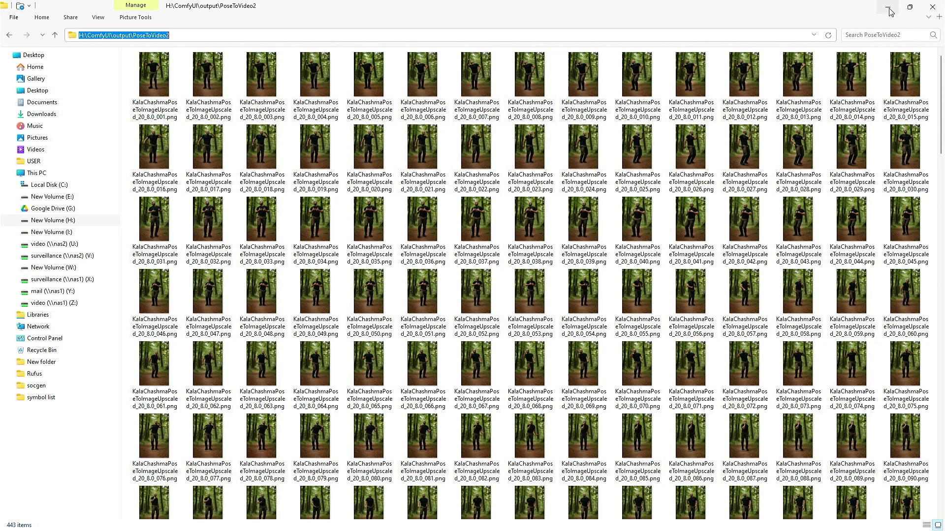
# Set the loader's directory to the copied PoseToVideo2 folder path.
pyautogui.hotkey('ctrl', 'c')
pyautogui.hotkey('alt', 'Tab')
pyautogui.click(266, 217)
pyautogui.hotkey('ctrl', 'v')
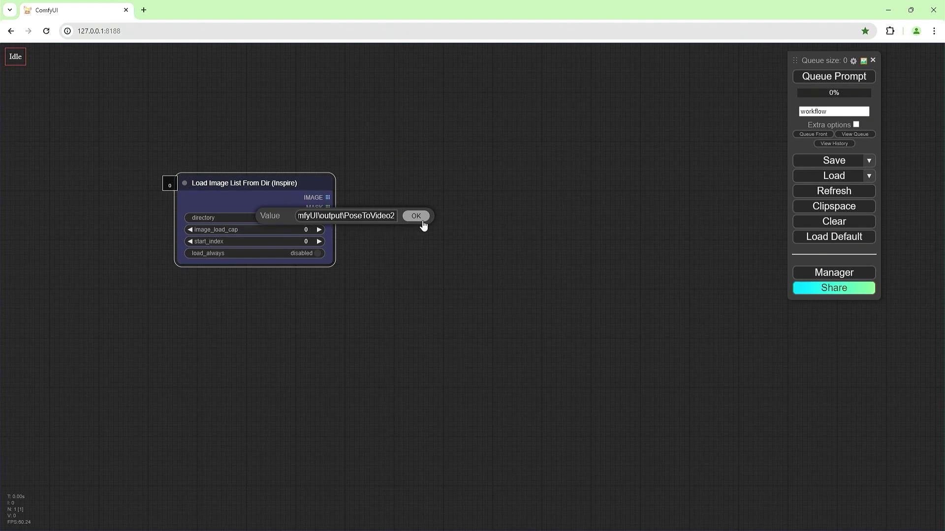
pyautogui.click(417, 217)
# Add an Upscale Image By node after the loader, using lanczos at scale 2.
pyautogui.doubleClick(466, 223)
pyautogui.write('upscale')
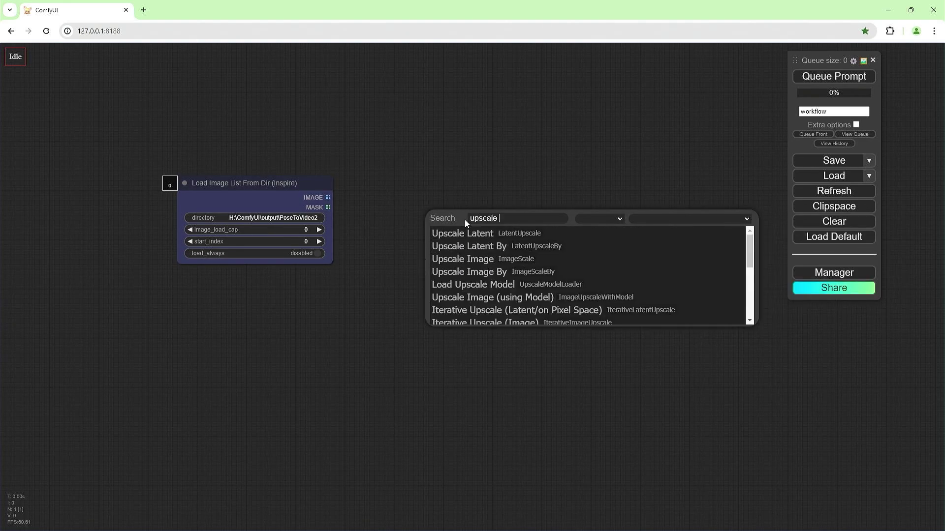
pyautogui.write(' image by')
pyautogui.press('Return')
pyautogui.moveTo(329, 197); pyautogui.dragTo(468, 223)
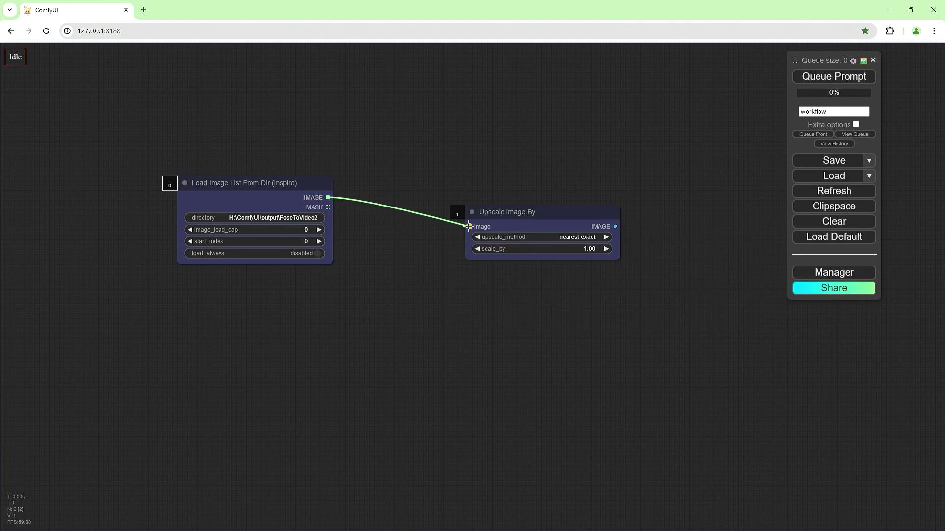
pyautogui.moveTo(528, 217); pyautogui.dragTo(455, 187)
pyautogui.click(495, 212)
pyautogui.click(531, 252)
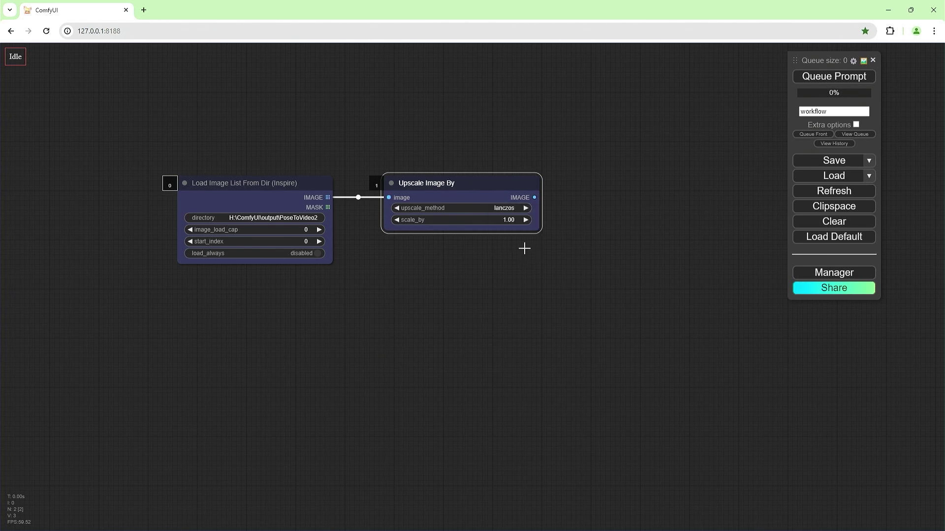
pyautogui.click(516, 220)
pyautogui.press('Return')
pyautogui.moveTo(621, 214); pyautogui.dragTo(488, 200)
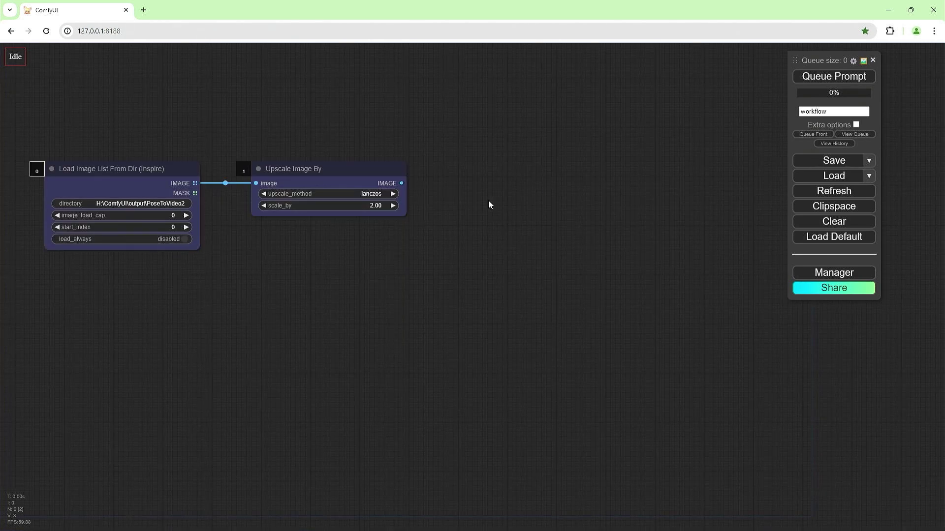
# Add an Image Rembg node fed by the upscaled images.
pyautogui.doubleClick(487, 201)
pyautogui.write('image rem')
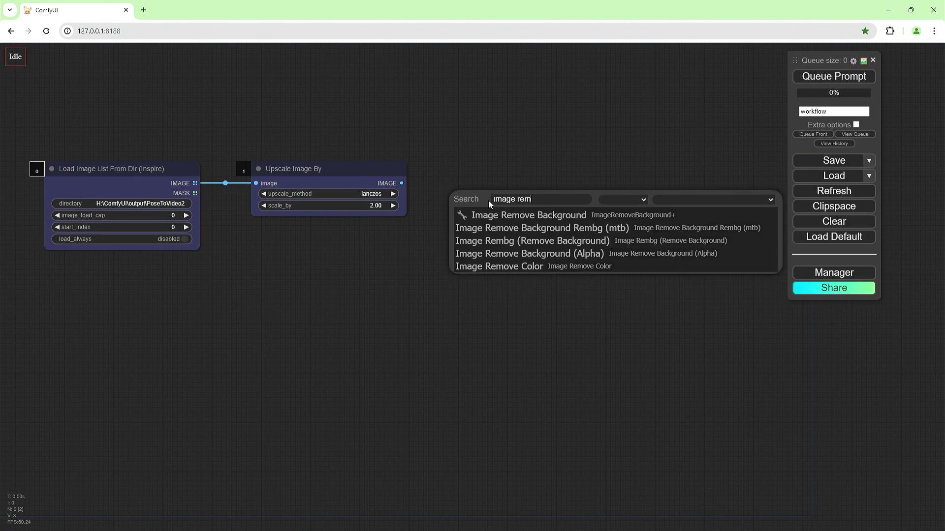
pyautogui.write('bg')
pyautogui.press('Return')
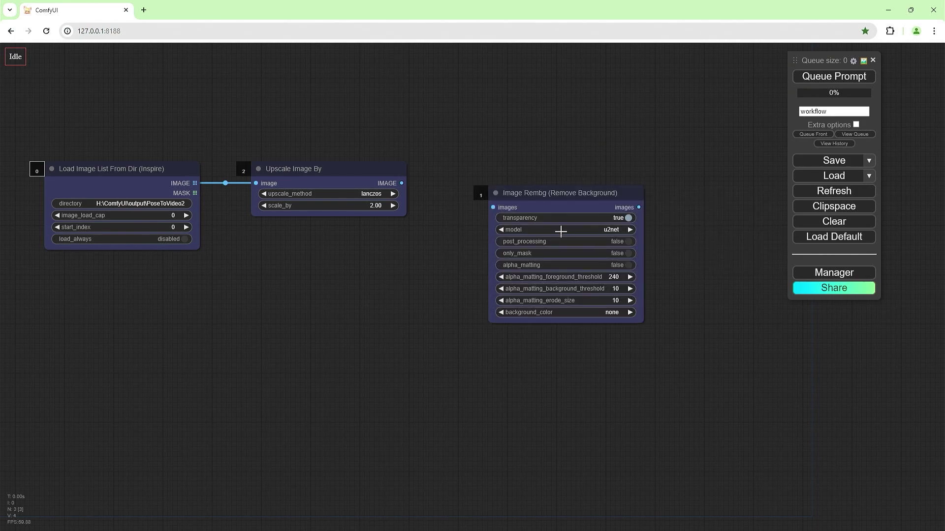
pyautogui.moveTo(402, 183); pyautogui.dragTo(463, 184)
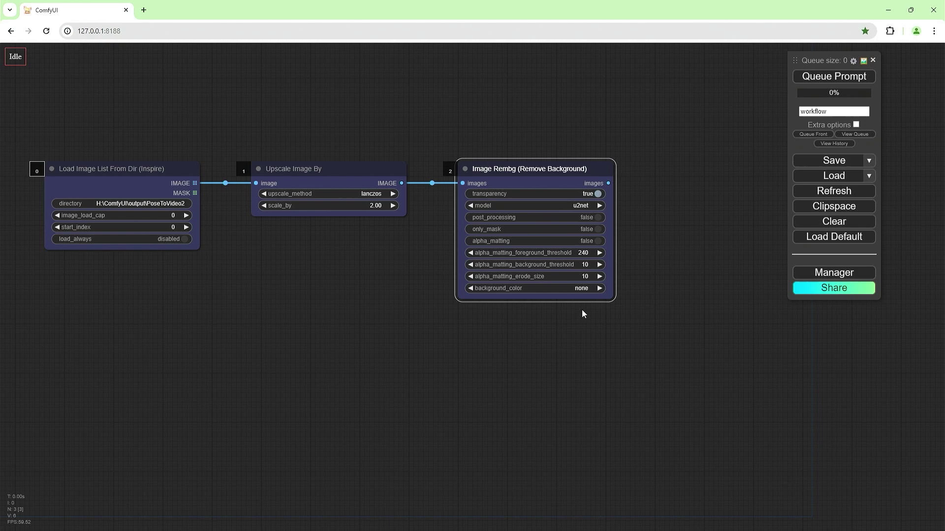
pyautogui.moveTo(693, 196); pyautogui.dragTo(502, 193)
# Add a ReActor Fast Face Swap node fed by the background-removed images.
pyautogui.doubleClick(502, 193)
pyautogui.write('re')
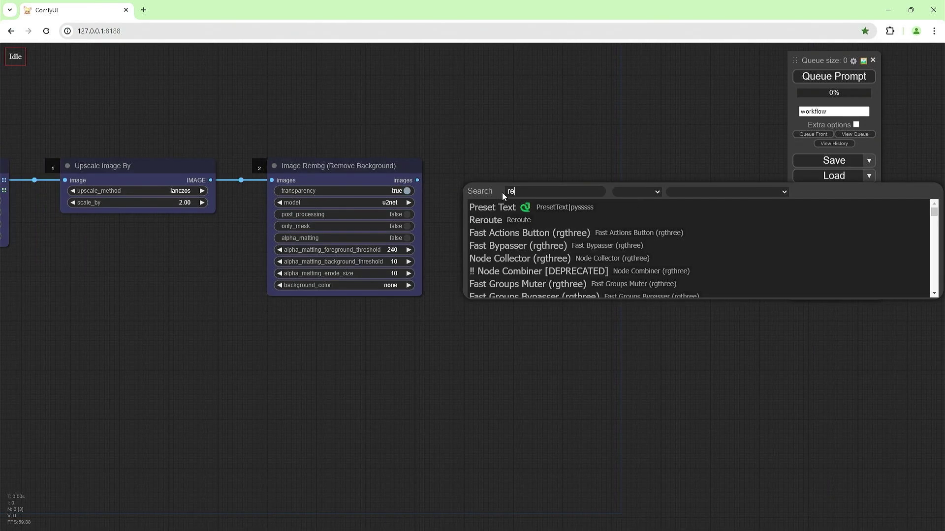
pyautogui.write('actor')
pyautogui.press('Return')
pyautogui.moveTo(417, 181); pyautogui.dragTo(507, 200)
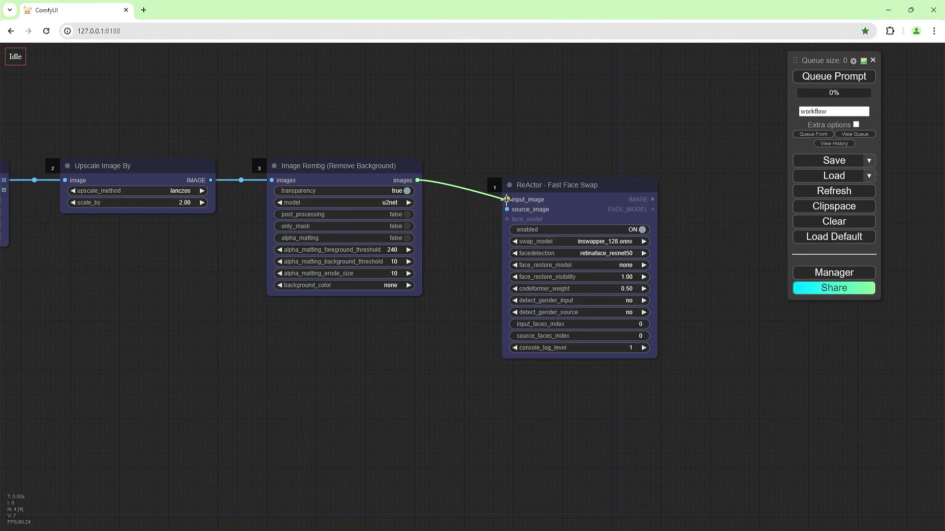
# Load a source face photo and connect it as the face swap source.
pyautogui.doubleClick(316, 374)
pyautogui.write('load')
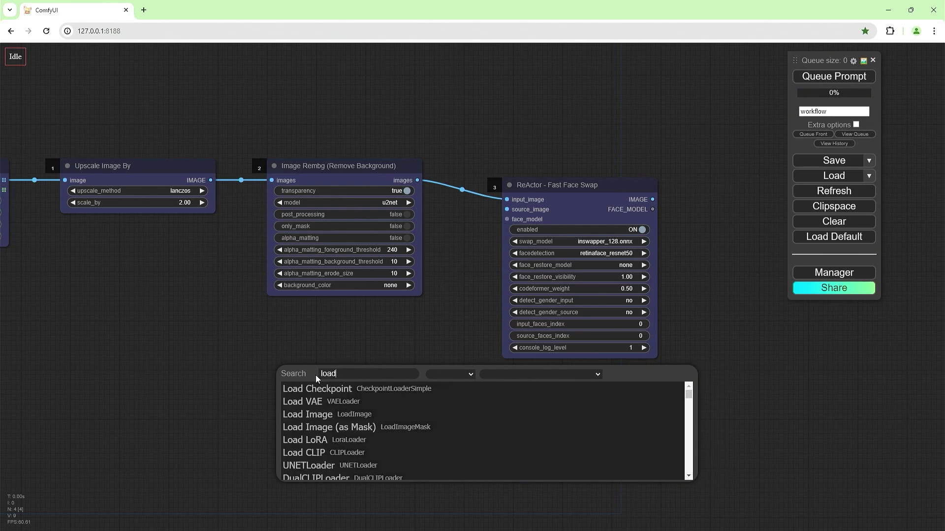
pyautogui.press('Down')
pyautogui.press('Down')
pyautogui.press('Return')
pyautogui.click(386, 413)
pyautogui.doubleClick(685, 94)
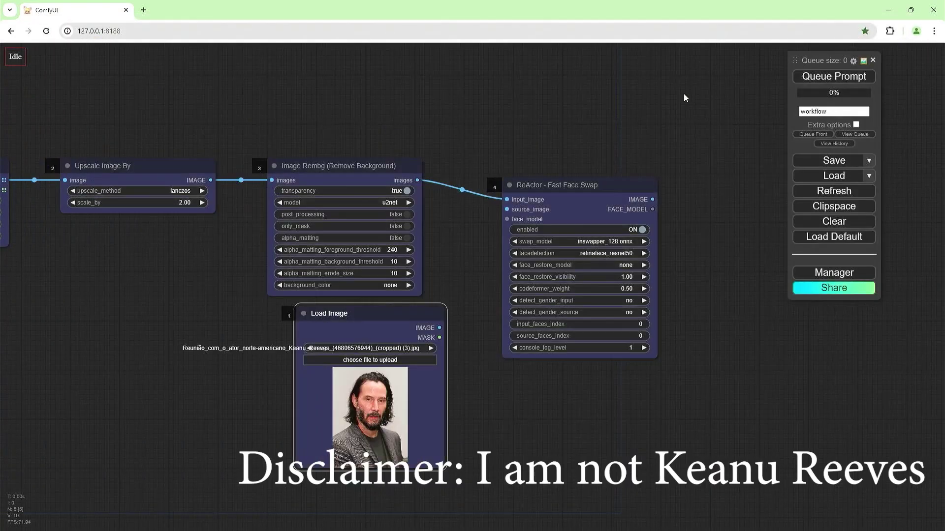
pyautogui.moveTo(439, 328); pyautogui.dragTo(507, 210)
# Add Save Image Extended and Video Combine nodes, sending swapped frames into Video Combine.
pyautogui.moveTo(731, 252); pyautogui.dragTo(562, 261)
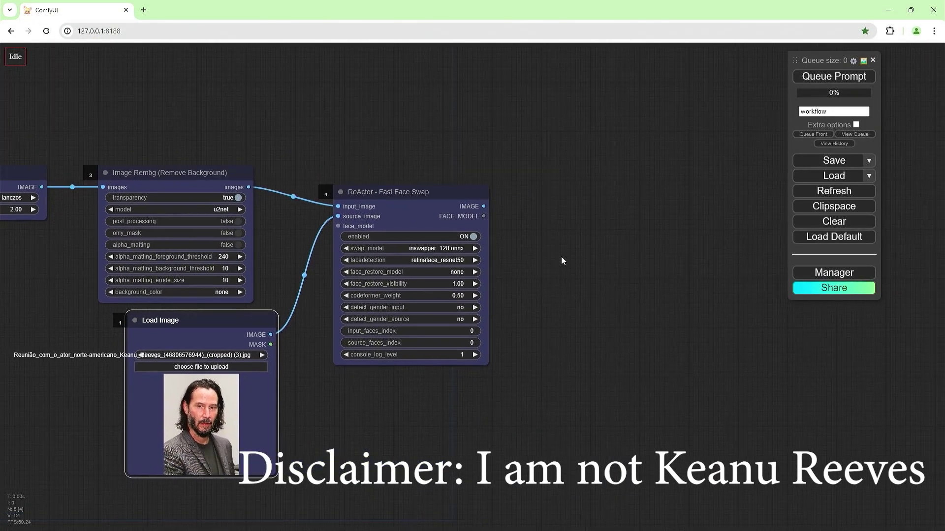
pyautogui.doubleClick(581, 240)
pyautogui.write('ave imag')
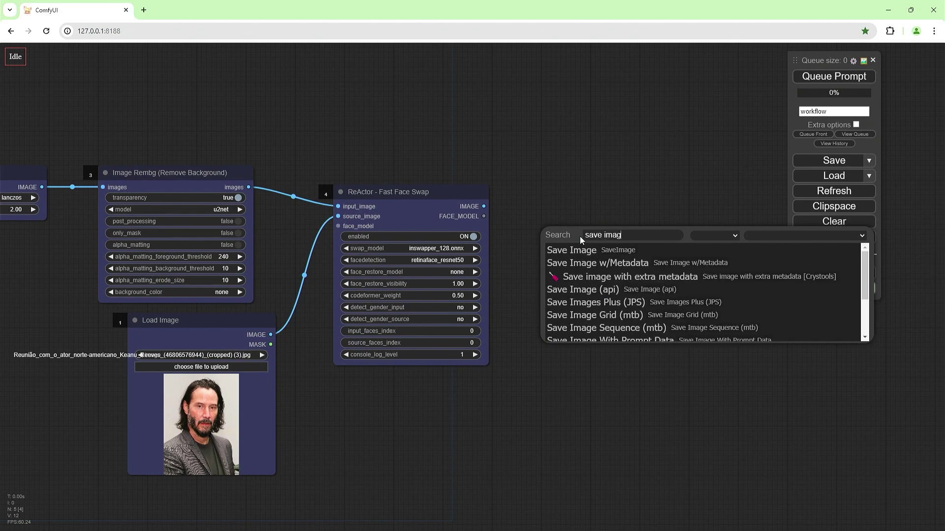
pyautogui.write('e exte')
pyautogui.press('Return')
pyautogui.doubleClick(598, 188)
pyautogui.write('vide')
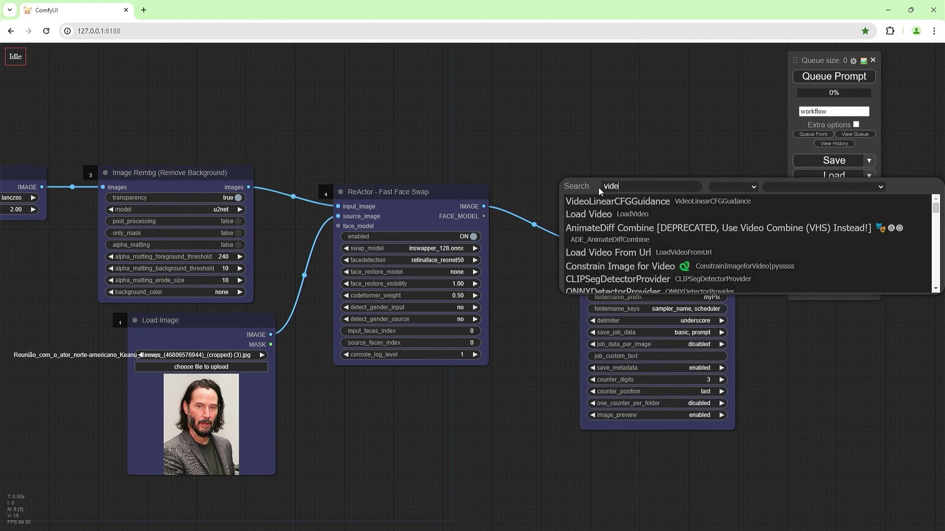
pyautogui.write('o comb')
pyautogui.press('Return')
pyautogui.moveTo(484, 206); pyautogui.dragTo(574, 96)
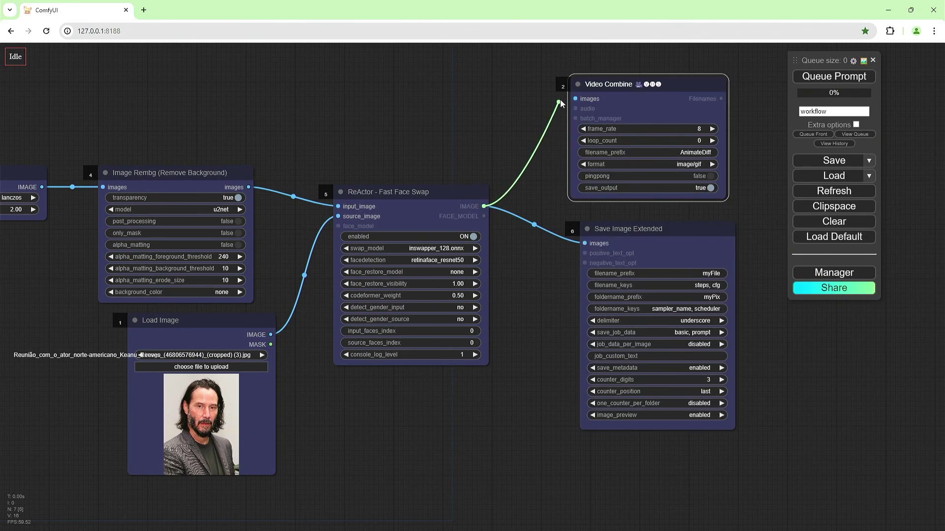
# Set Video Combine to 30 fps and the Save Image Extended prefixes to VideoToUpscaled.
pyautogui.click(701, 128)
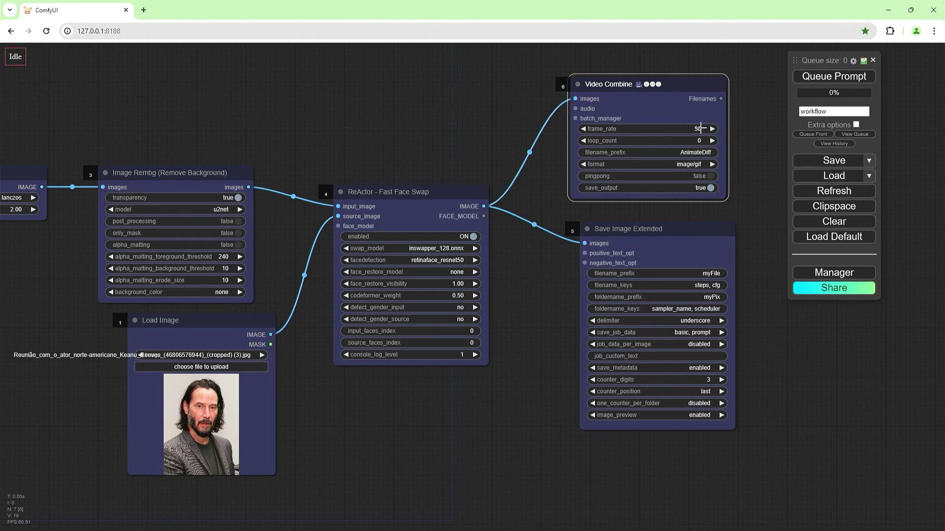
pyautogui.write('30')
pyautogui.press('Return')
pyautogui.click(696, 275)
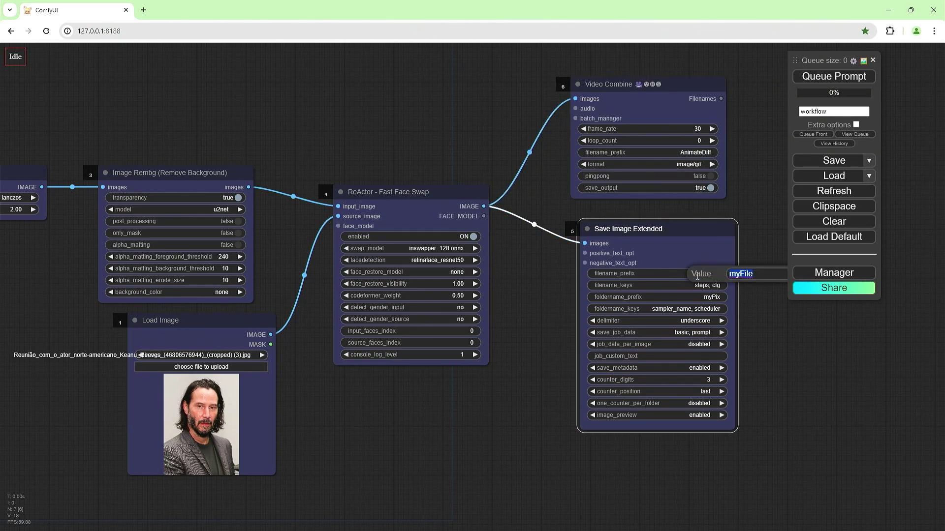
pyautogui.write('Vi')
pyautogui.write('deoToU')
pyautogui.write('pscaled')
pyautogui.press('Return')
pyautogui.click(699, 299)
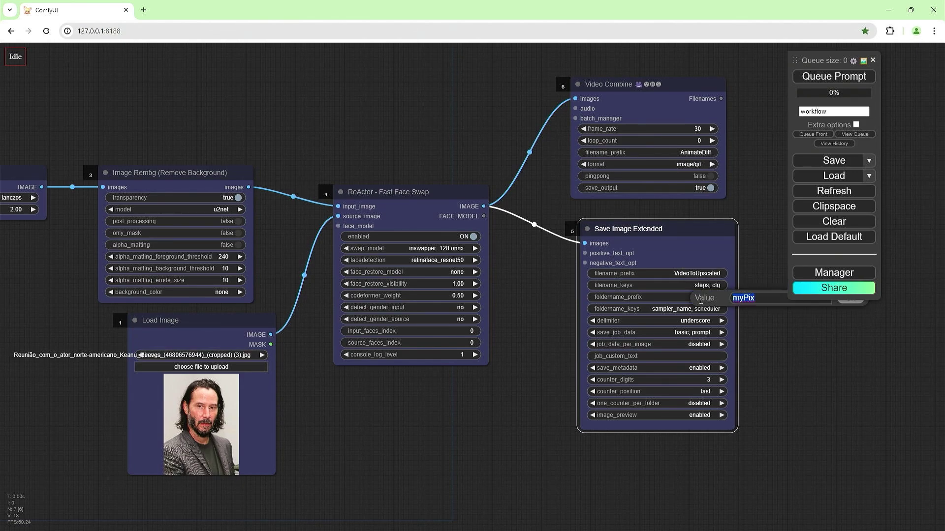
pyautogui.write('VideoToU')
pyautogui.write('caled')
# Confirm the VideoToUpscaled folder prefix and set the loader's image_load_cap to 2.
pyautogui.press('Return')
pyautogui.moveTo(232, 298)
pyautogui.mouseDown()
pyautogui.moveTo(554, 300)
pyautogui.moveTo(523, 301)
pyautogui.mouseUp()
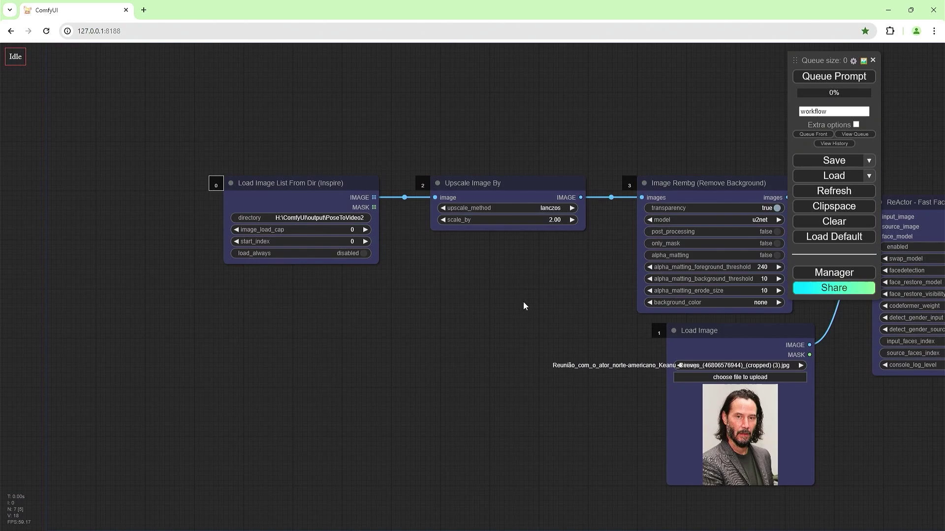
pyautogui.click(354, 232)
pyautogui.write('2')
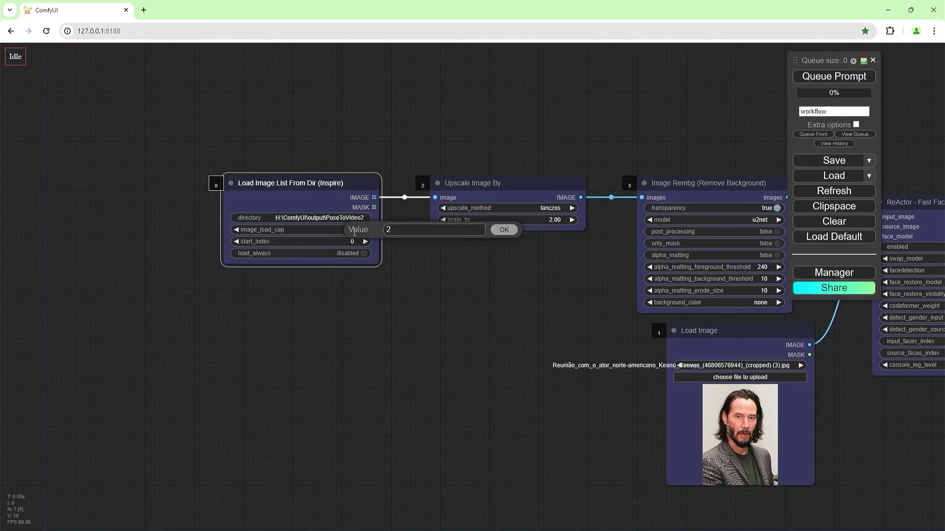
pyautogui.press('Return')
pyautogui.moveTo(565, 311)
pyautogui.mouseDown()
pyautogui.moveTo(263, 327)
pyautogui.moveTo(223, 287)
pyautogui.mouseUp()
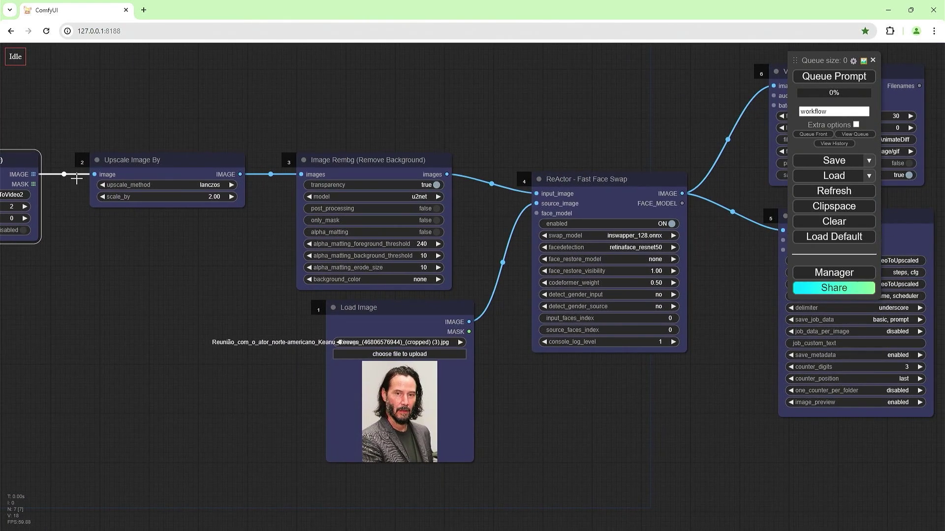
pyautogui.moveTo(76, 179); pyautogui.dragTo(231, 211)
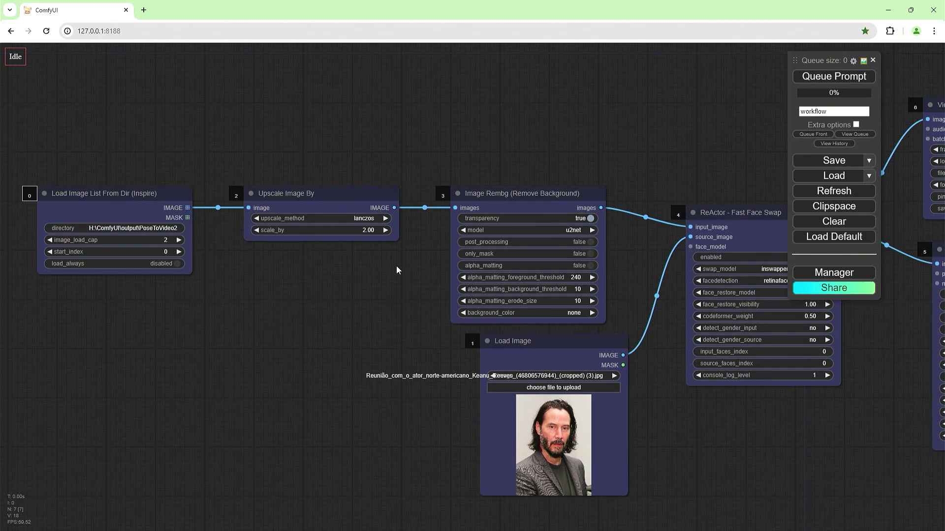
pyautogui.moveTo(363, 282); pyautogui.dragTo(208, 248)
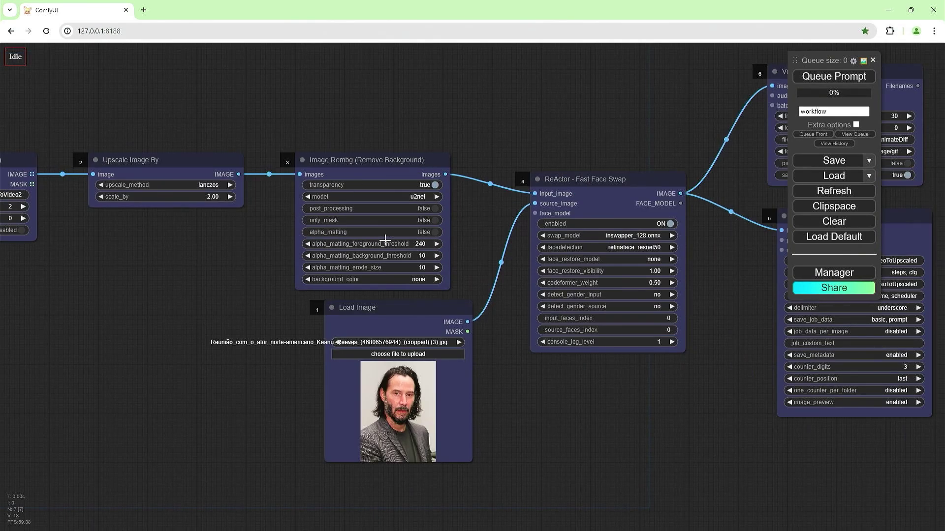
pyautogui.moveTo(550, 414); pyautogui.dragTo(484, 414)
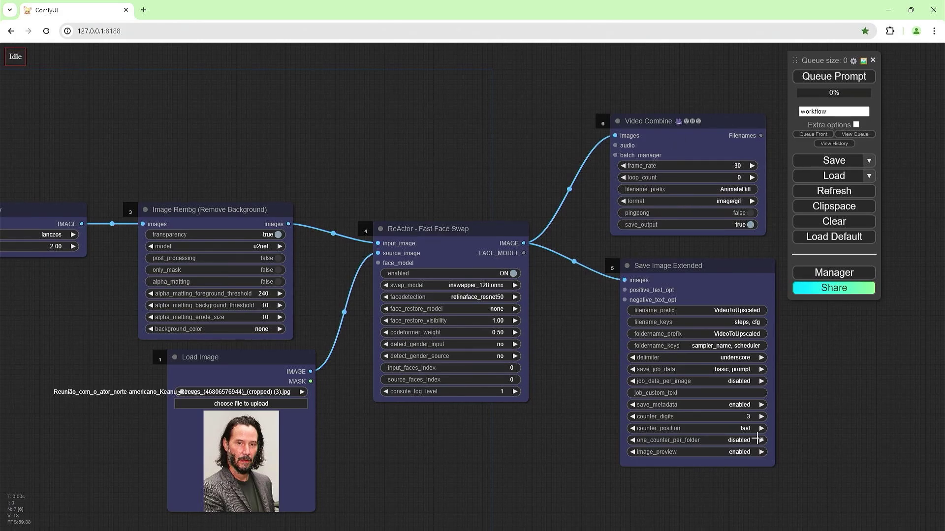
# Queue a test run of the workflow on the two capped images.
pyautogui.click(858, 78)
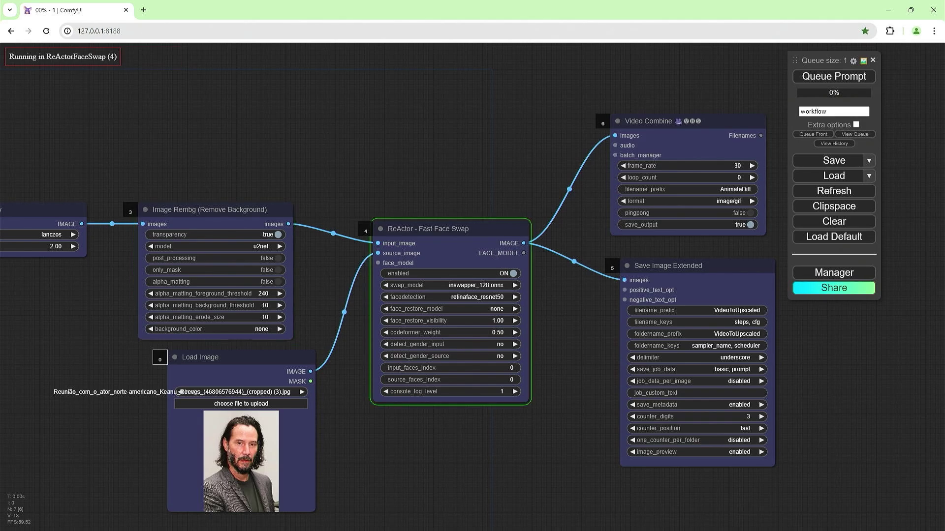
pyautogui.rightClick(678, 250)
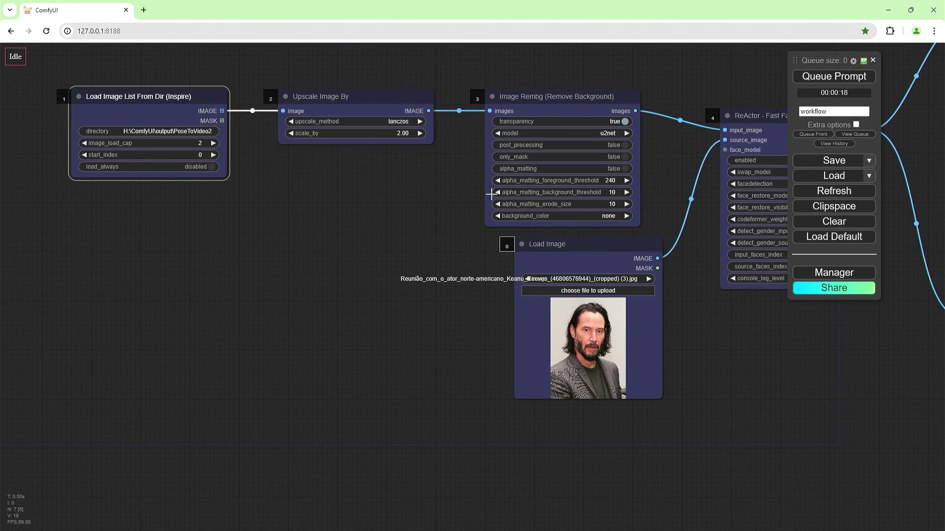
# Reset image_load_cap to 0 and run the face swap on all frames, watching the log.
pyautogui.click(189, 143)
pyautogui.moveTo(381, 221); pyautogui.dragTo(140, 275)
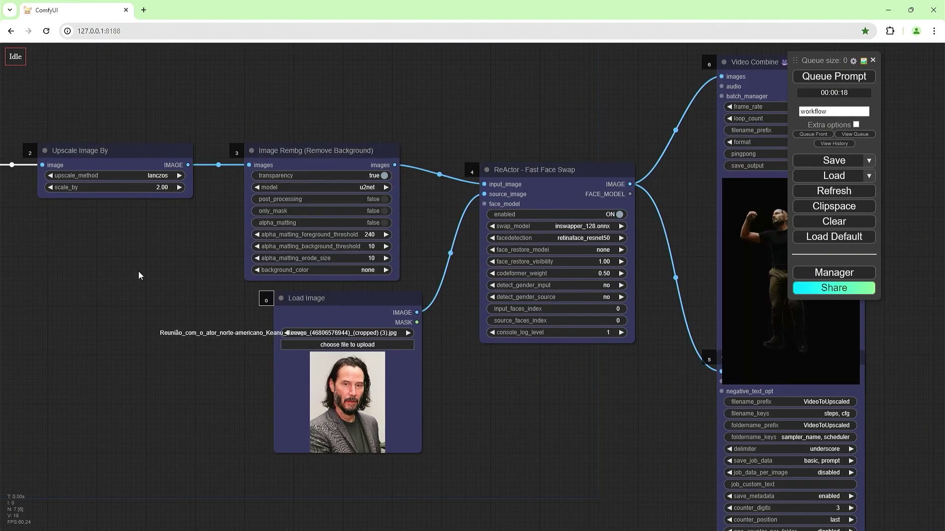
pyautogui.click(833, 77)
pyautogui.hotkey('alt', 'Tab')
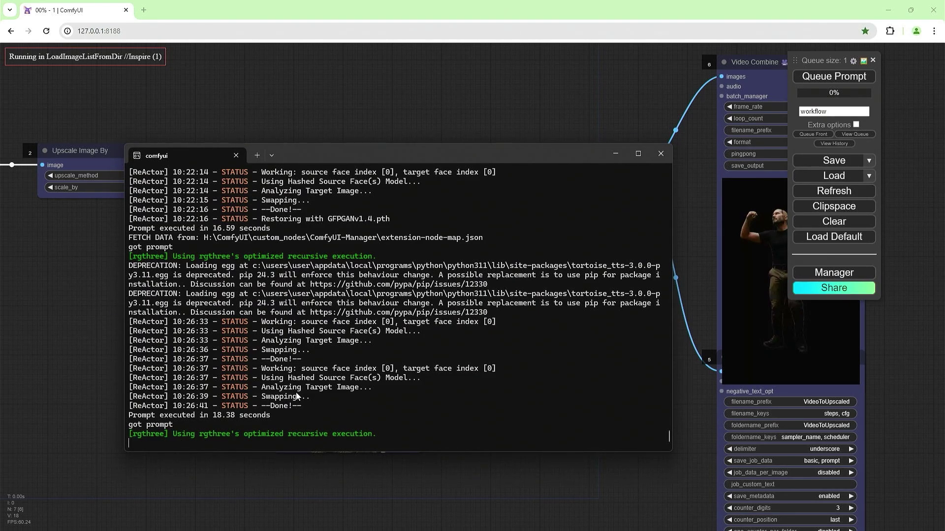
pyautogui.click(701, 204)
pyautogui.moveTo(701, 204)
pyautogui.mouseDown()
pyautogui.moveTo(572, 235)
pyautogui.moveTo(700, 188)
pyautogui.mouseUp()
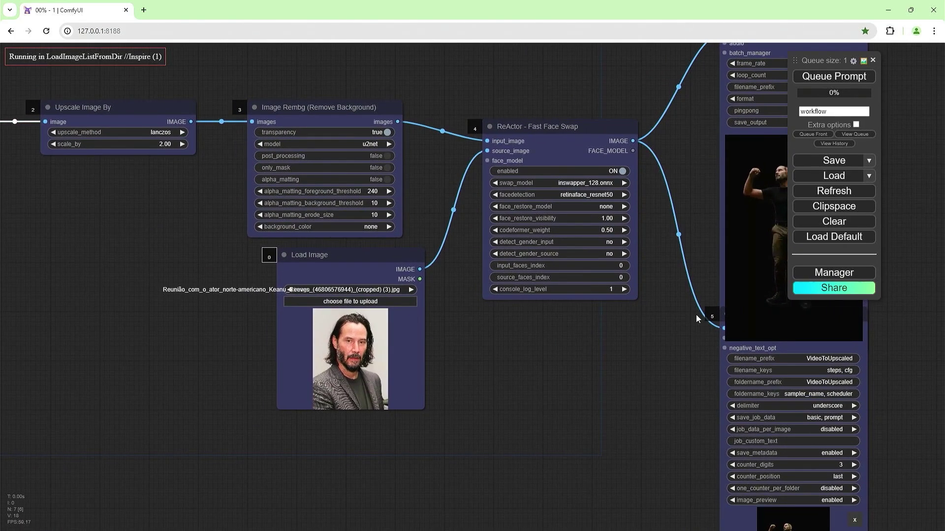
pyautogui.moveTo(696, 315); pyautogui.dragTo(640, 297)
pyautogui.hotkey('alt', 'Tab')
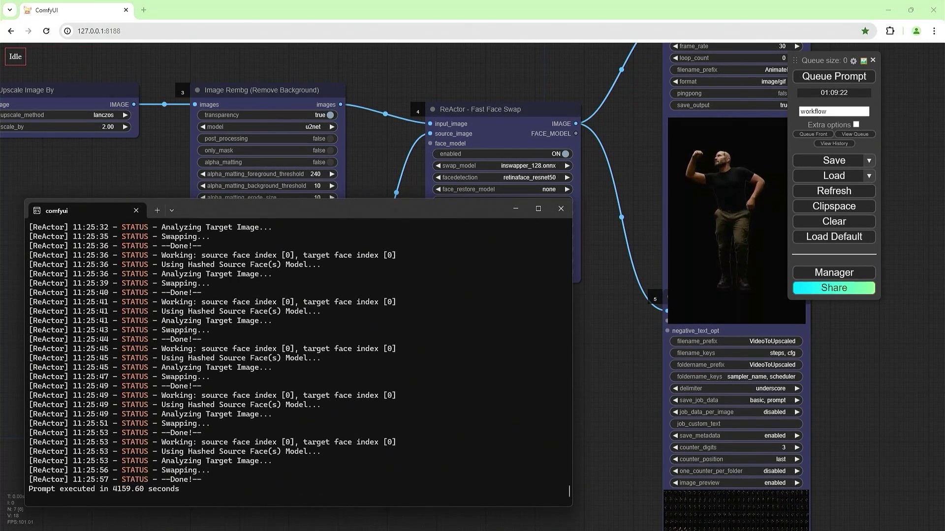
pyautogui.click(517, 210)
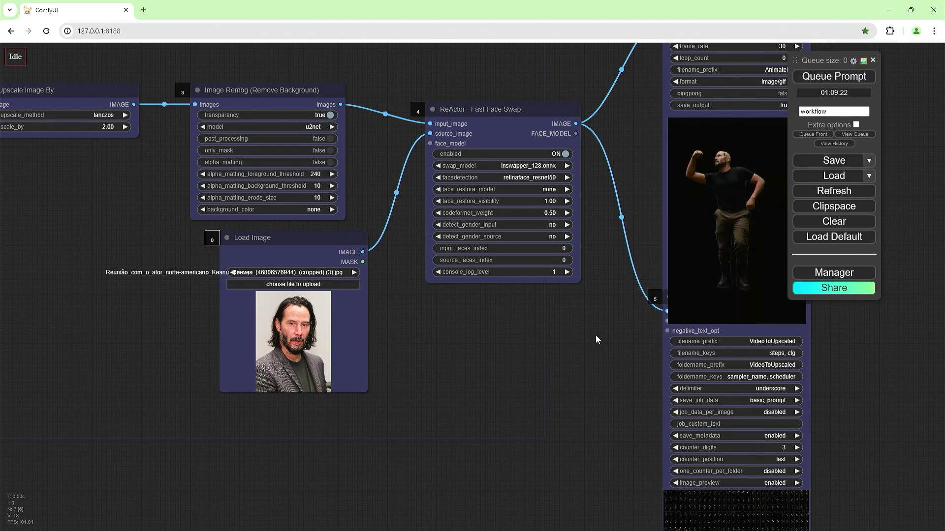
pyautogui.scroll(-2, 596, 340)
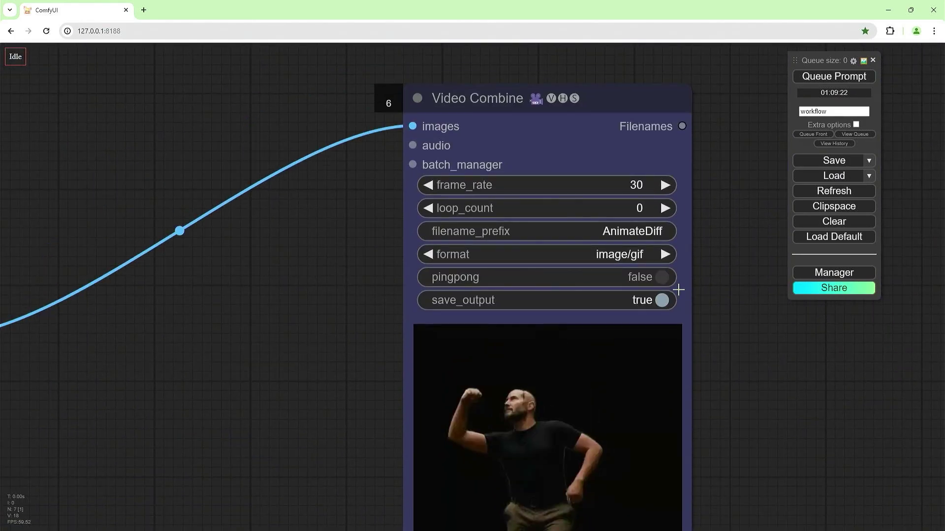
# Set the Video Combine format to video/h264-mp4.
pyautogui.click(650, 253)
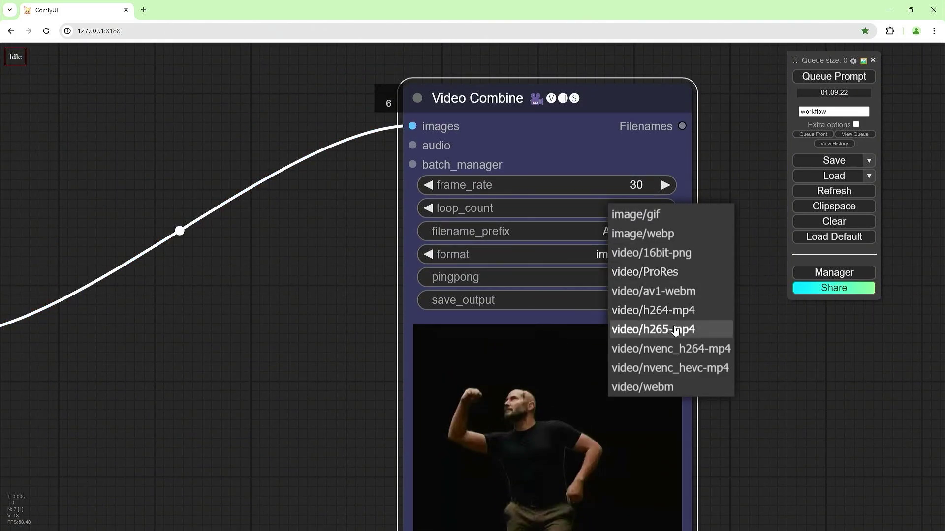
pyautogui.click(653, 330)
pyautogui.click(649, 252)
pyautogui.click(653, 310)
pyautogui.scroll(-1, 653, 296)
pyautogui.scroll(-4, 516, 294)
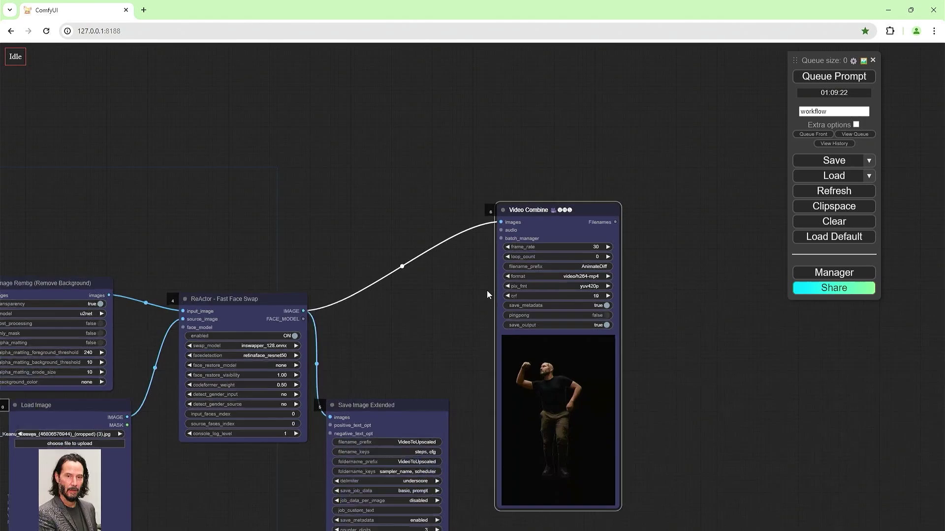
# Queue the workflow to render the MP4 and show the job queue.
pyautogui.moveTo(487, 294); pyautogui.dragTo(528, 204)
pyautogui.scroll(-1, 528, 203)
pyautogui.click(834, 76)
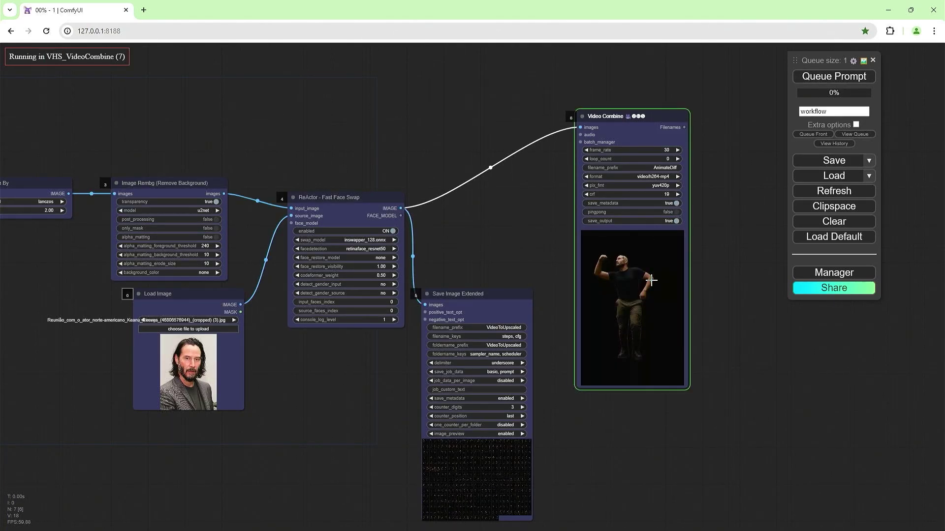
pyautogui.moveTo(418, 129); pyautogui.dragTo(518, 141)
pyautogui.click(855, 134)
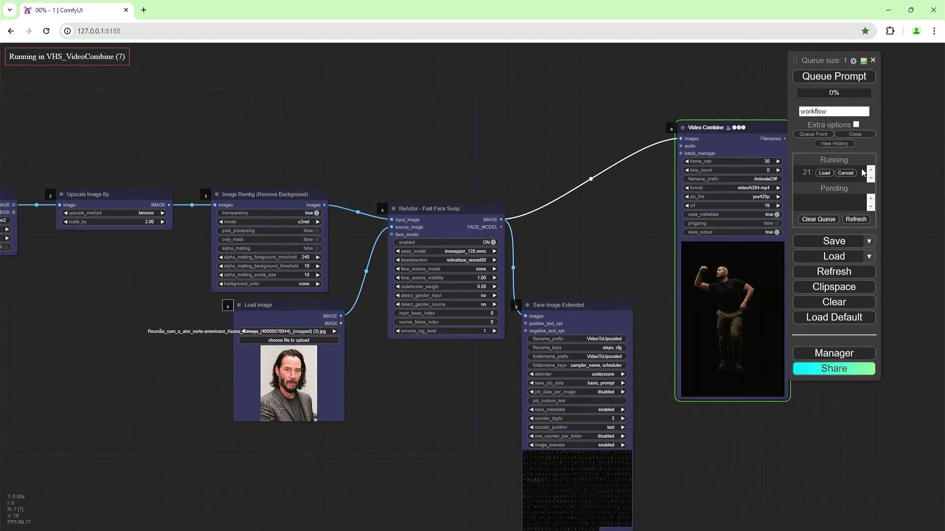
# Cancel the running render and add an Image List to Image Batch node.
pyautogui.click(847, 173)
pyautogui.doubleClick(619, 108)
pyautogui.moveTo(579, 122); pyautogui.dragTo(664, 116)
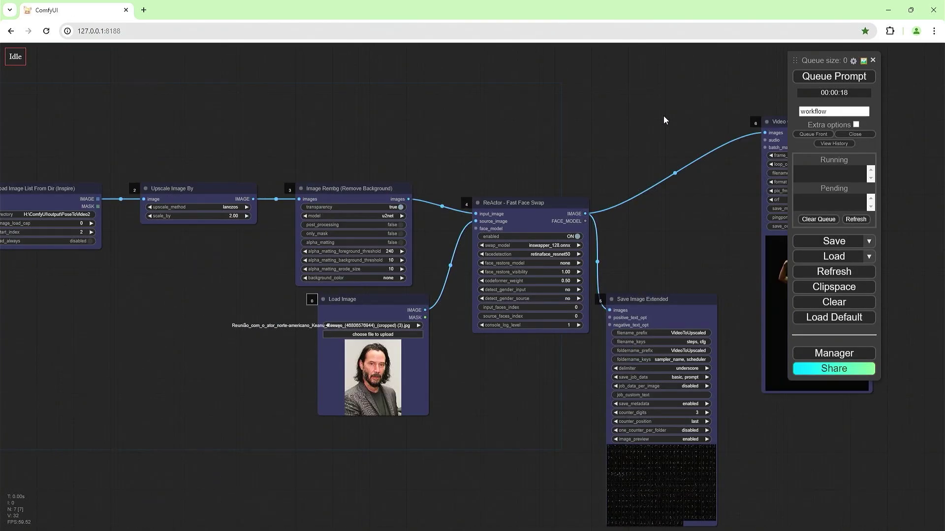
pyautogui.doubleClick(663, 116)
pyautogui.write('list')
pyautogui.scroll(-3, 700, 193)
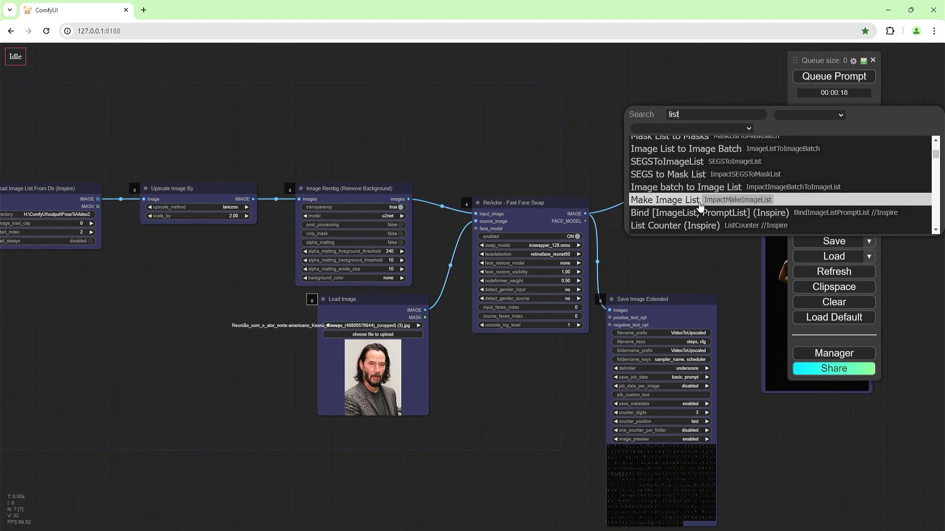
pyautogui.click(704, 158)
# Wire ReActor's images through the batch node into Video Combine and queue the run.
pyautogui.moveTo(585, 213); pyautogui.dragTo(667, 121)
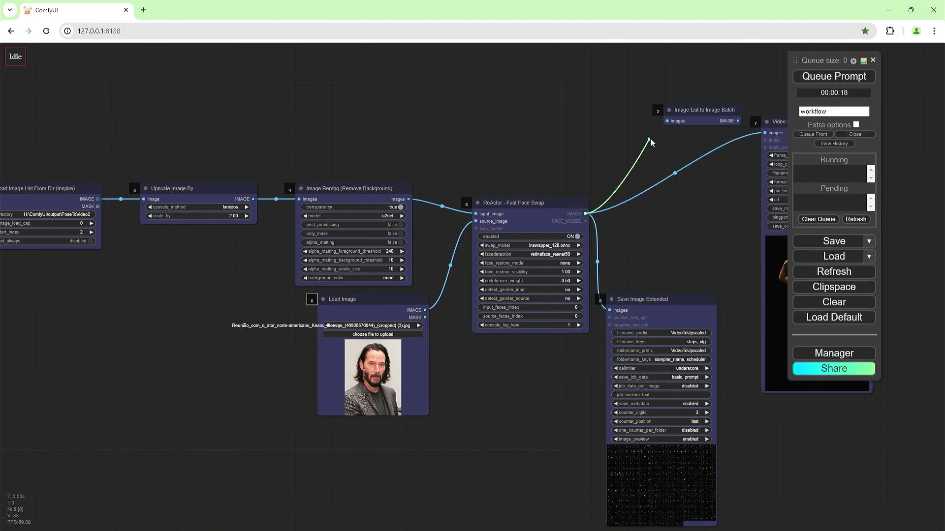
pyautogui.moveTo(737, 120); pyautogui.dragTo(765, 133)
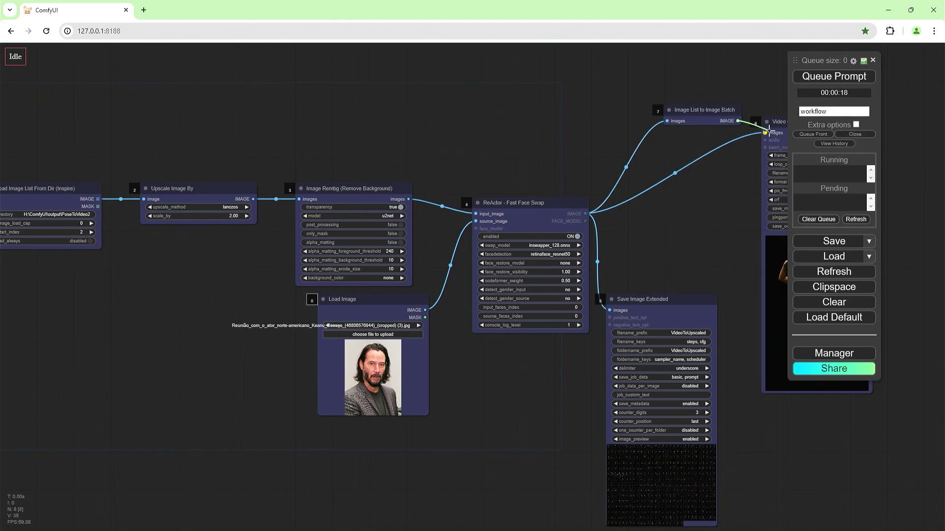
pyautogui.click(834, 75)
pyautogui.moveTo(738, 428); pyautogui.dragTo(595, 420)
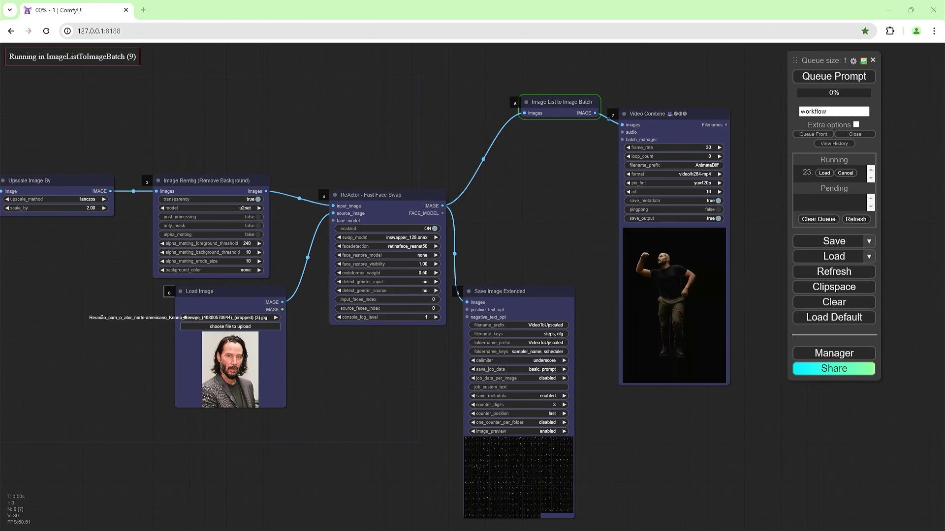
pyautogui.moveTo(315, 115); pyautogui.dragTo(494, 132)
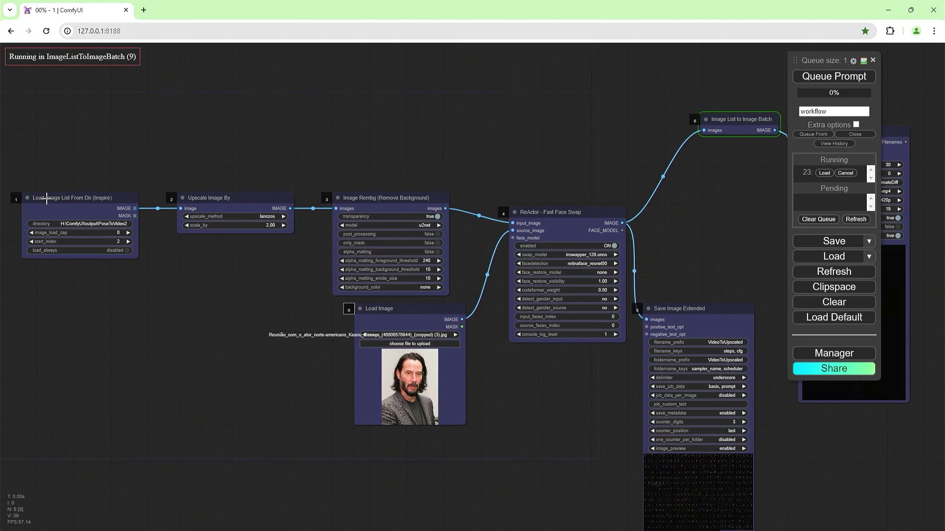
pyautogui.moveTo(624, 135); pyautogui.dragTo(375, 124)
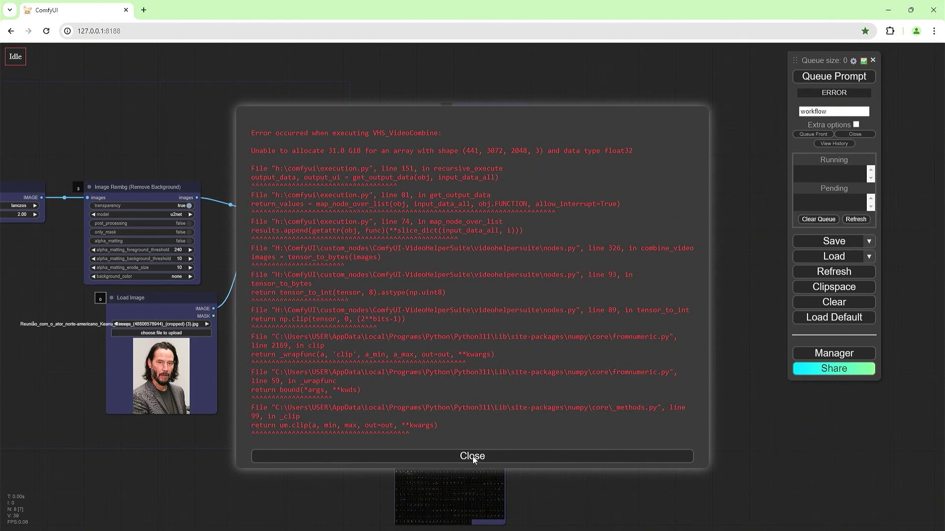
# Dismiss the out-of-memory error and reframe the node graph.
pyautogui.press('Escape')
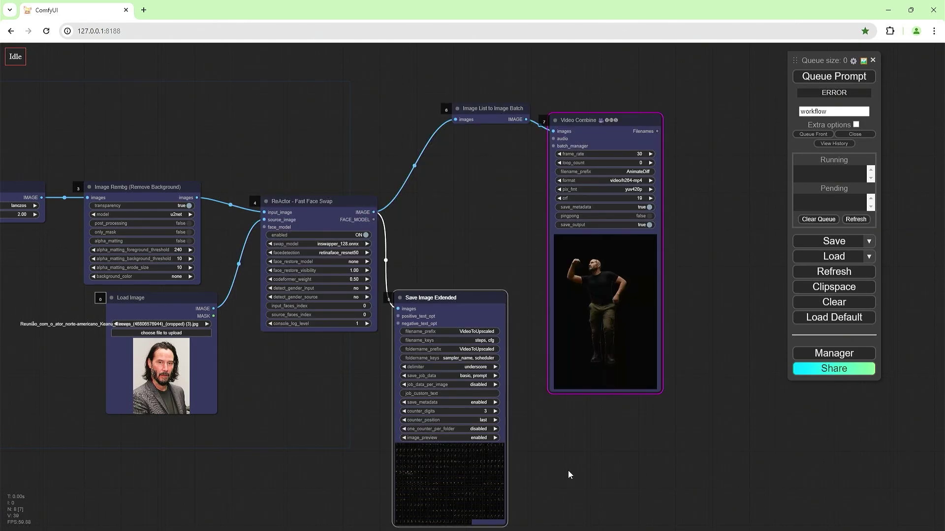
pyautogui.moveTo(567, 474); pyautogui.dragTo(574, 314)
pyautogui.press('F5')
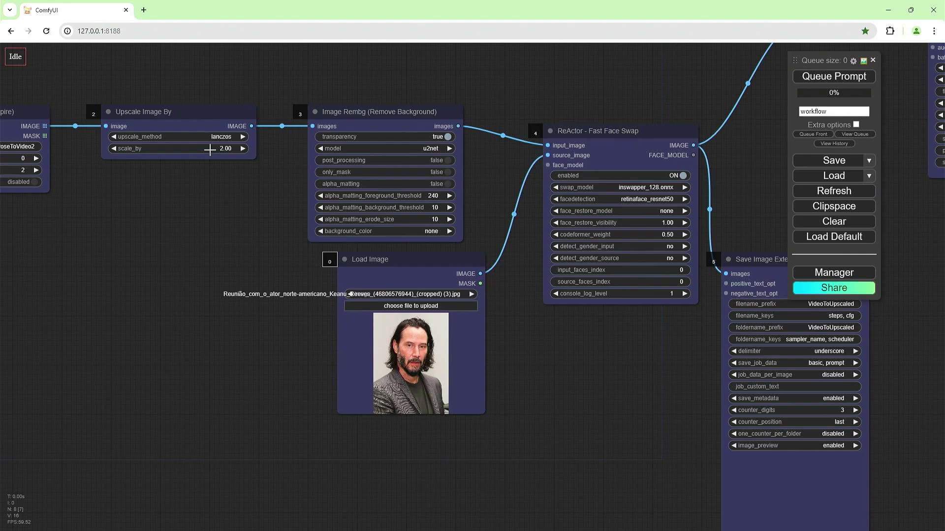
pyautogui.moveTo(691, 358)
pyautogui.mouseDown()
pyautogui.moveTo(388, 304)
pyautogui.moveTo(524, 443)
pyautogui.mouseUp()
# Save the workflow as GraftingRayman\Part 3 Upsacle.
pyautogui.click(869, 160)
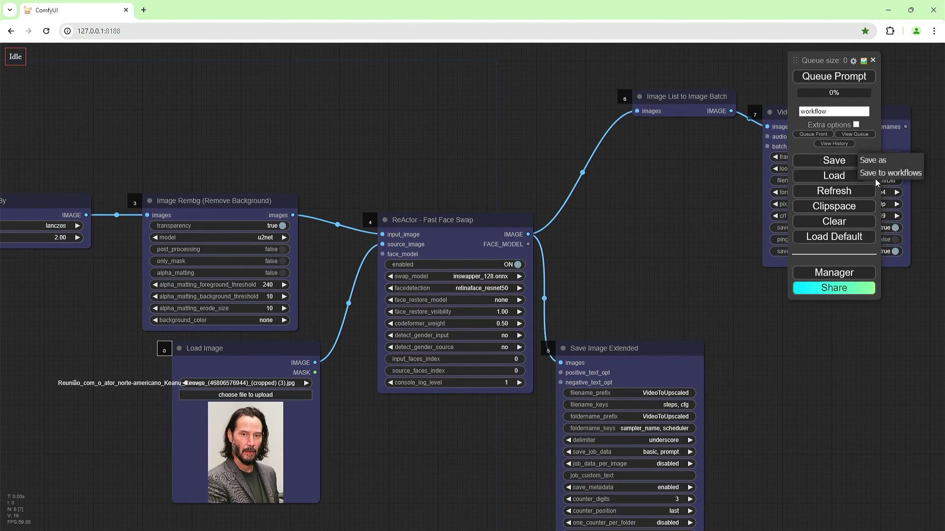
pyautogui.click(874, 176)
pyautogui.write('GraftingRayma')
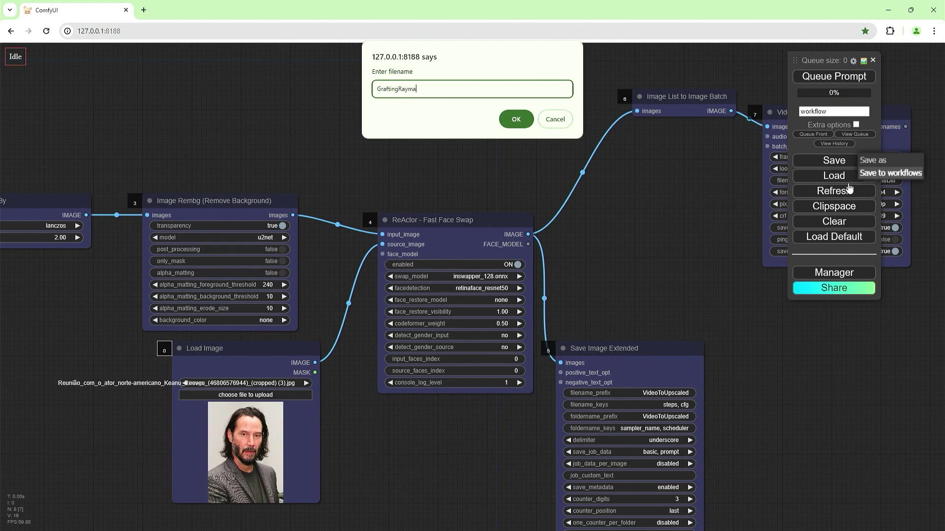
pyautogui.write('n\\Part 3 Upsacle')
pyautogui.press('Return')
pyautogui.moveTo(381, 177); pyautogui.dragTo(510, 128)
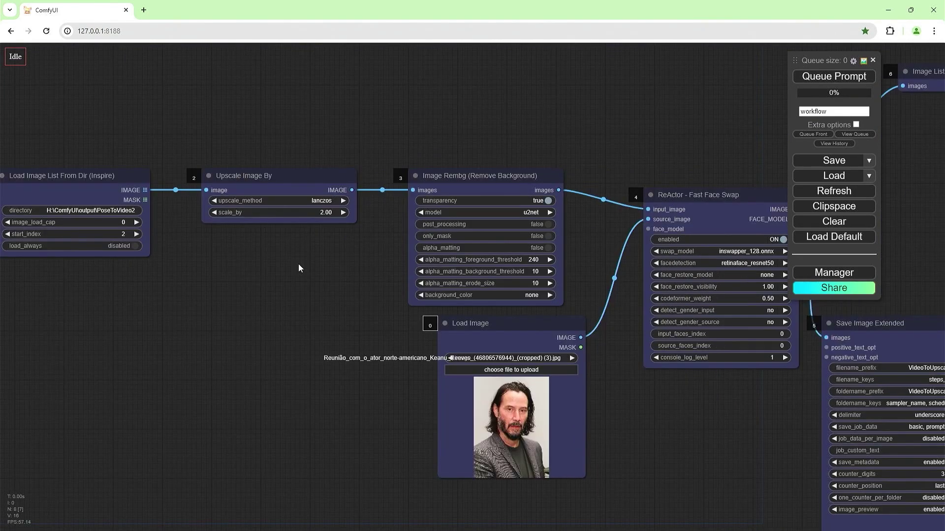
# Drop the face-swapped frames onto the empty Timeline, creating sequence VideoToUpscaled_001.
pyautogui.moveTo(298, 263); pyautogui.dragTo(197, 256)
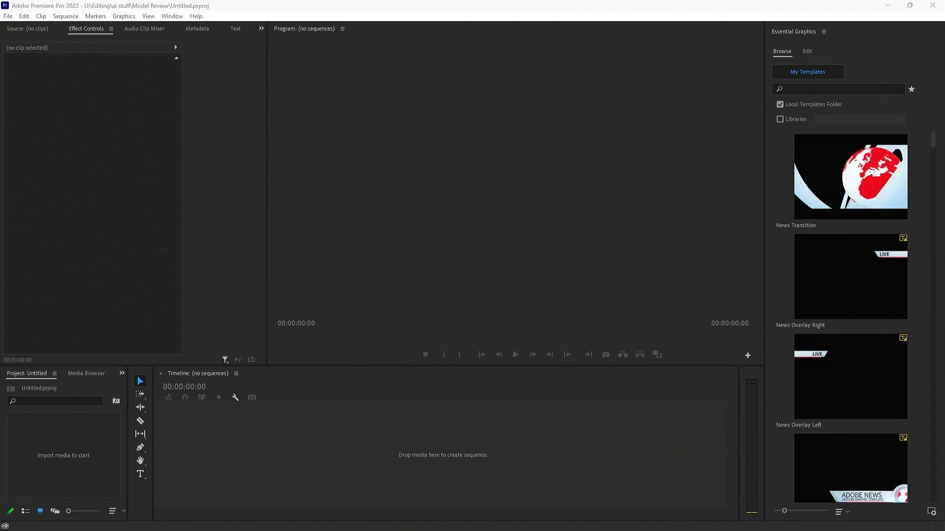
pyautogui.moveTo(326, 462); pyautogui.dragTo(326, 462)
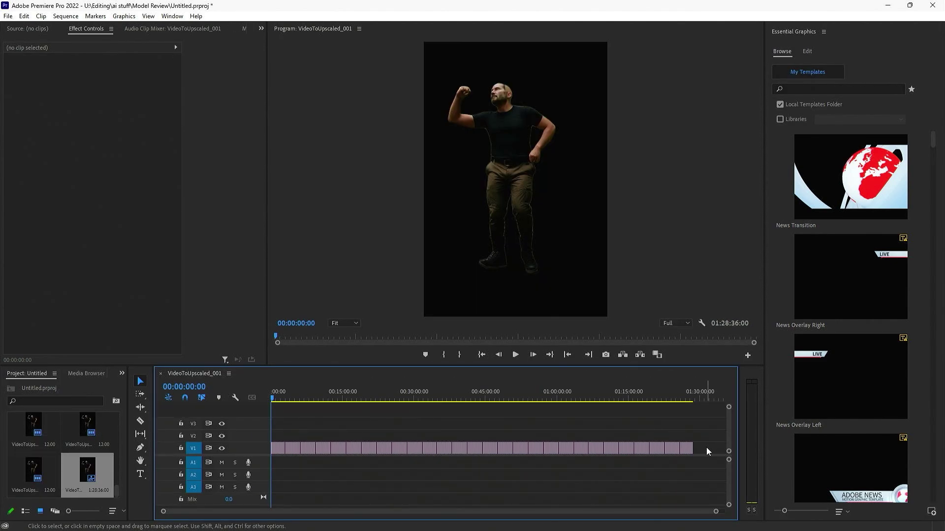
# Give the selected still clips a 00:00:00:01 duration with Ripple Edit on, shortening the sequence to 00:00:17:18.
pyautogui.click(633, 450)
pyautogui.rightClick(446, 448)
pyautogui.click(491, 348)
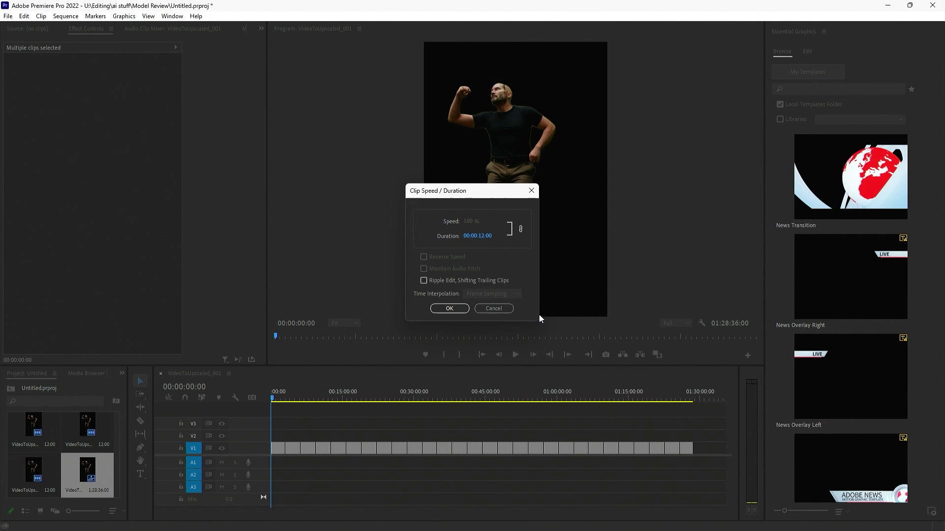
pyautogui.click(424, 281)
pyautogui.click(477, 235)
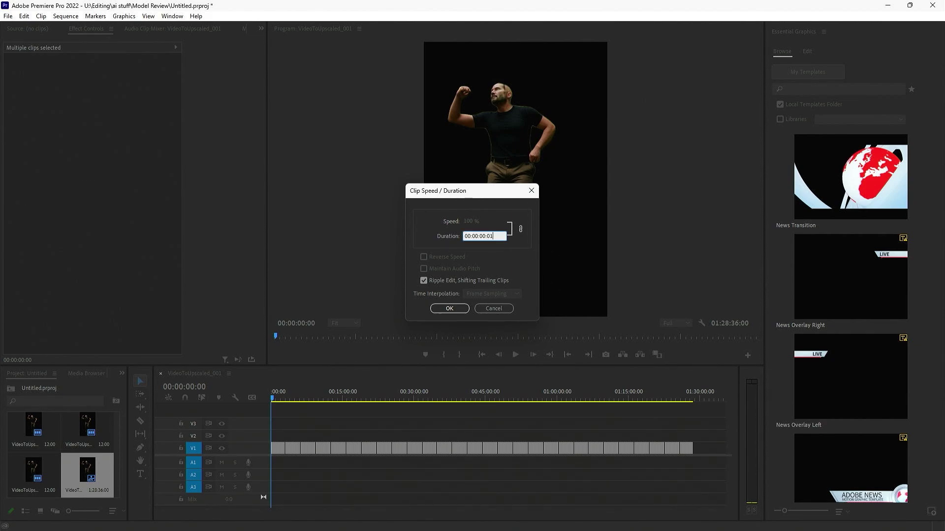
pyautogui.click(449, 308)
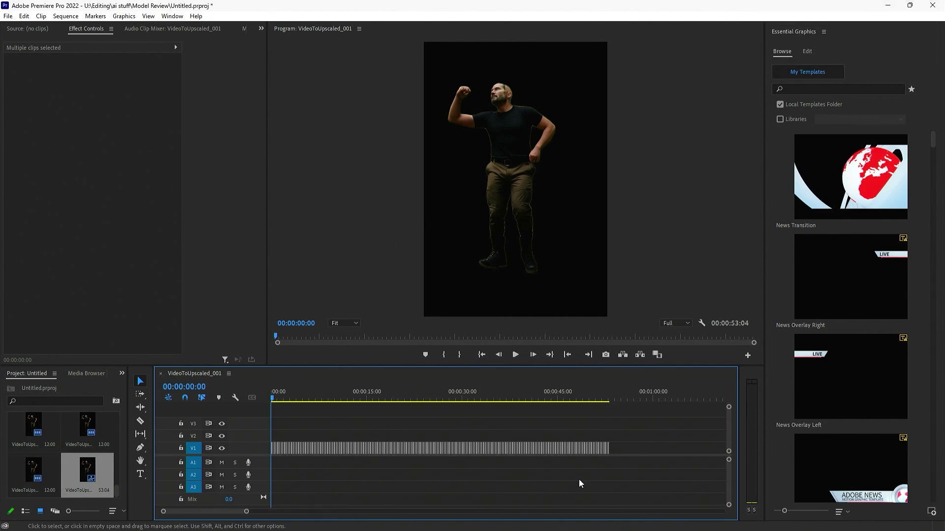
pyautogui.rightClick(573, 449)
pyautogui.click(627, 352)
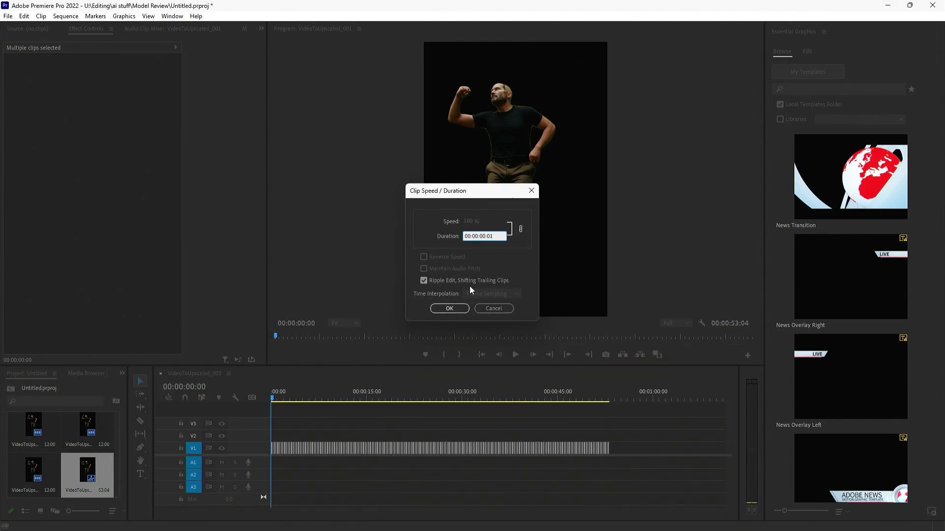
pyautogui.write('718')
pyautogui.press('Return')
# Change the sequence timebase from 25 to 30.00 frames/second in Sequence Settings.
pyautogui.click(68, 17)
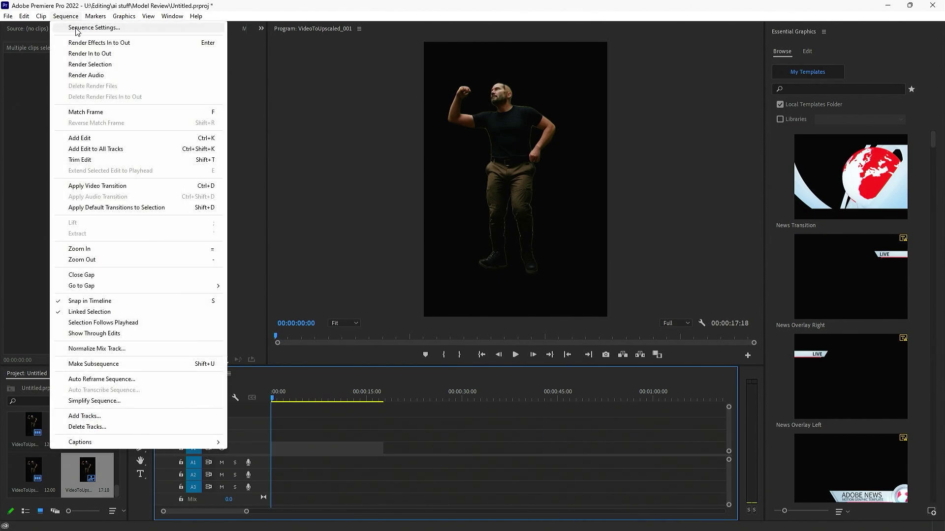
pyautogui.click(77, 26)
pyautogui.click(434, 185)
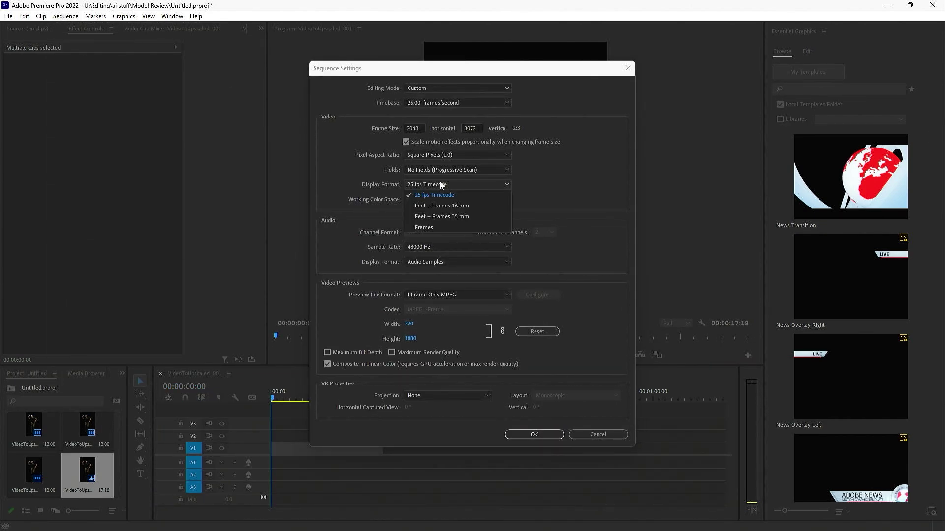
pyautogui.click(433, 101)
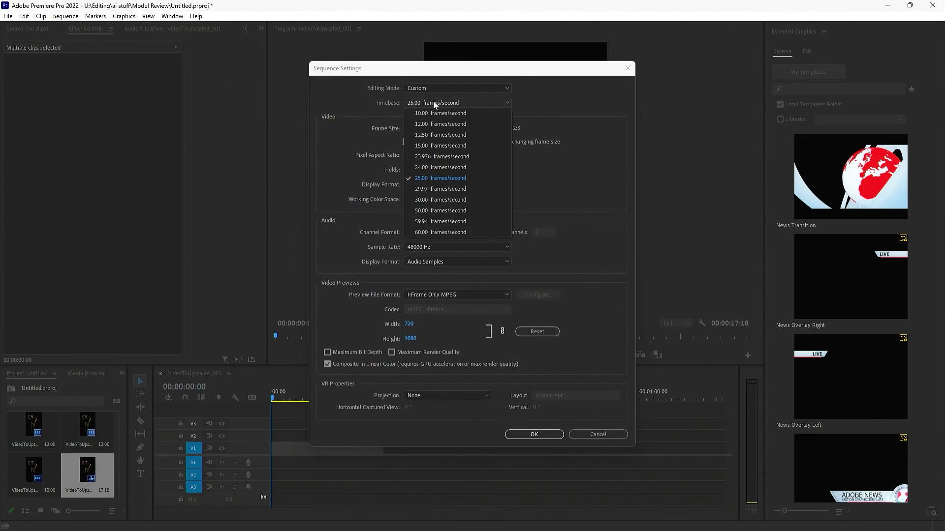
pyautogui.click(439, 197)
pyautogui.click(554, 435)
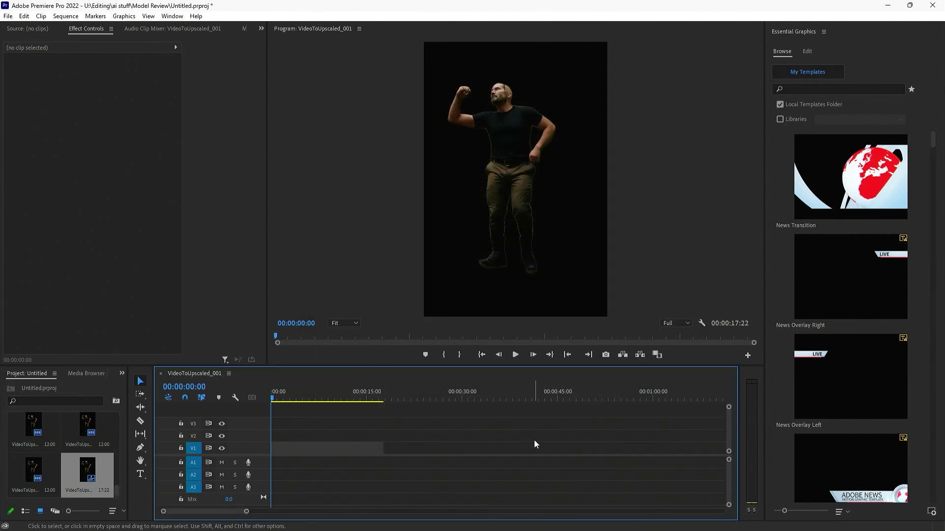
# Queue the sequence in Media Encoder as VideoToUpscaled_001.mp4, then return to the ComfyUI face-swap graph.
pyautogui.hotkey('ctrl', 'm')
pyautogui.click(640, 468)
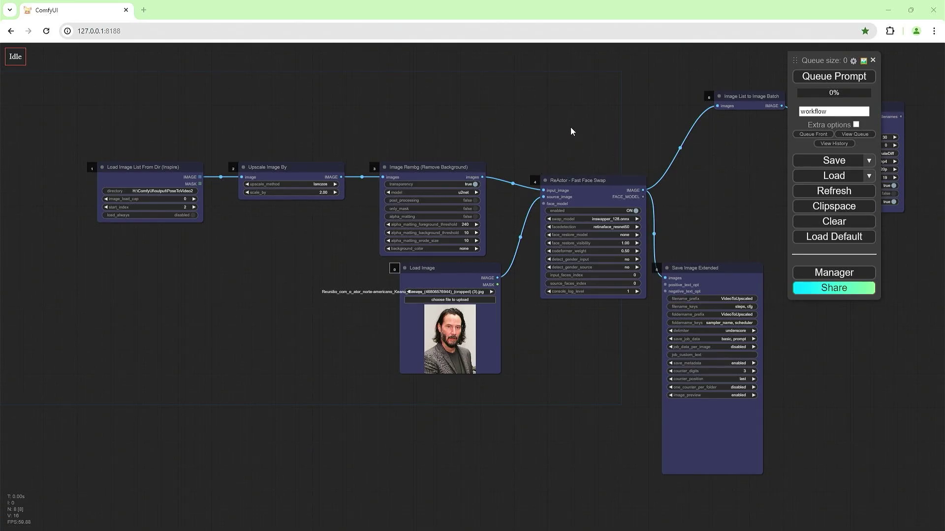
pyautogui.moveTo(621, 224); pyautogui.dragTo(664, 219)
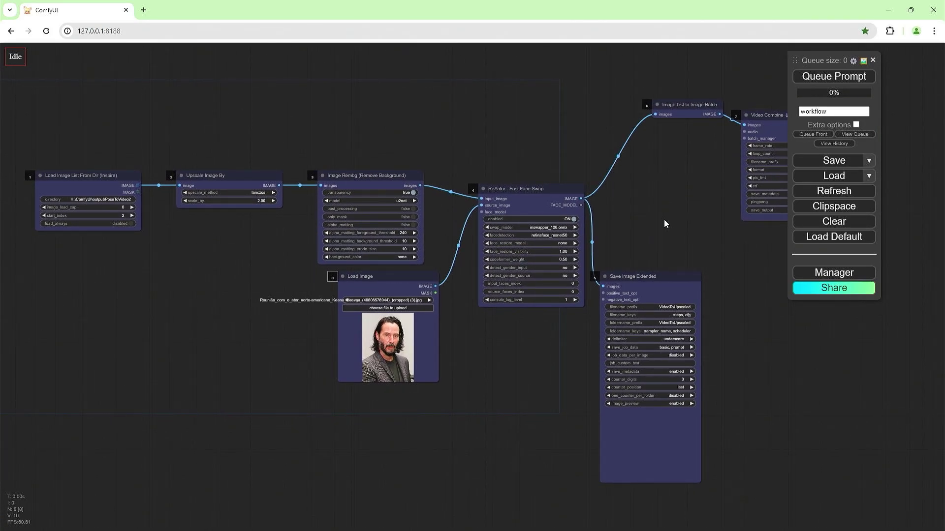